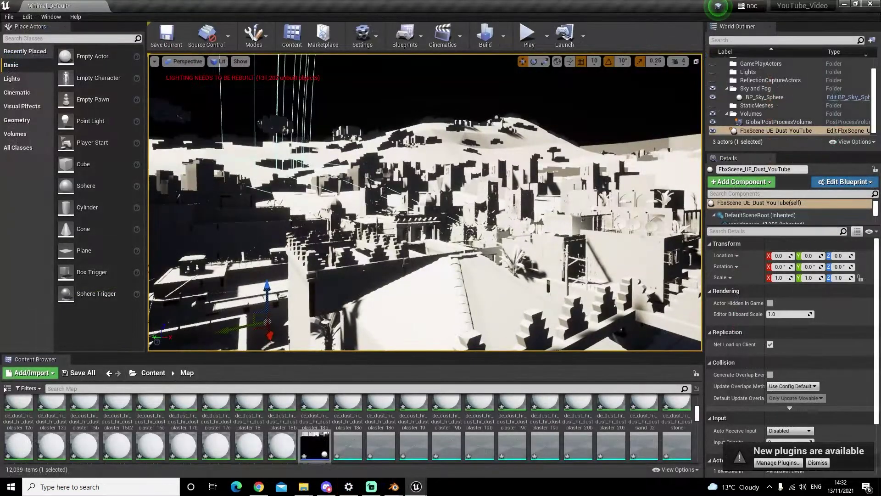
pyautogui.moveTo(338, 196); pyautogui.dragTo(339, 196, button='right')
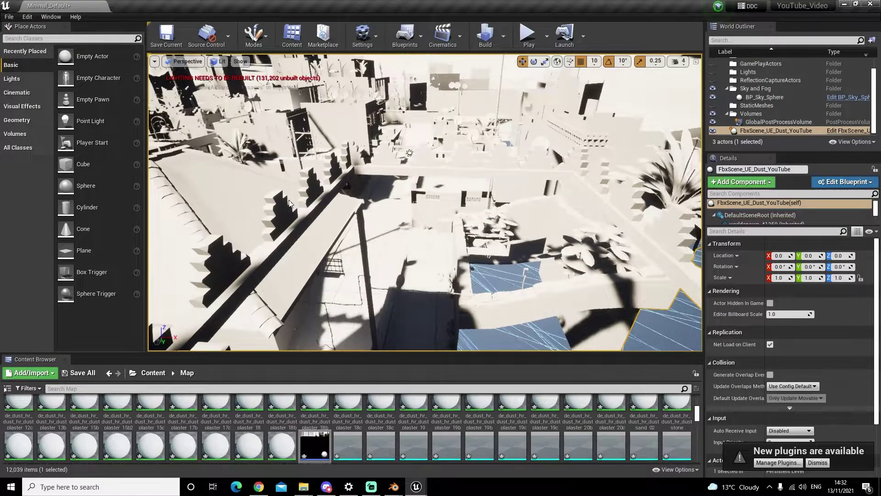
pyautogui.moveTo(444, 216); pyautogui.dragTo(443, 216, button='right')
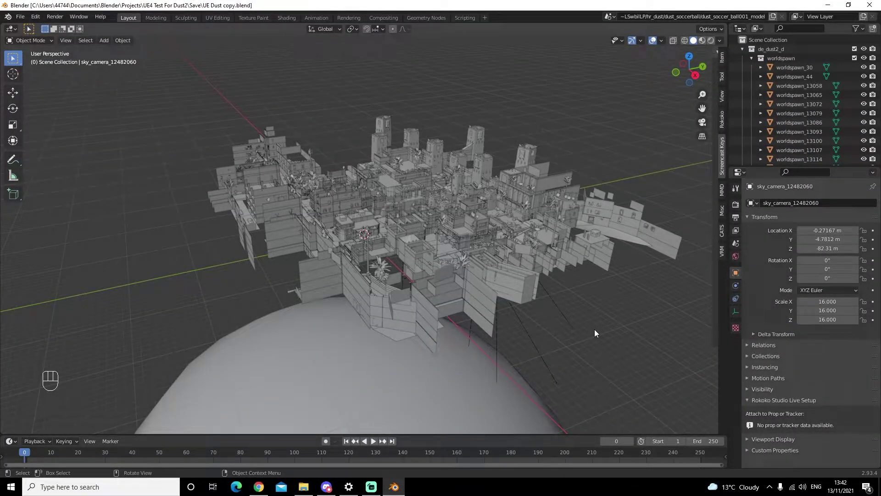
# In wireframe shading, select the whole skybox dome with its terrain below the map and apply Transform VMF 3D sky.
pyautogui.moveTo(594, 332); pyautogui.dragTo(547, 342, button='middle')
pyautogui.keyDown('shift'); pyautogui.moveTo(549, 379); pyautogui.dragTo(561, 187, button='middle'); pyautogui.keyUp('shift')
pyautogui.moveTo(537, 301); pyautogui.dragTo(533, 291, button='middle')
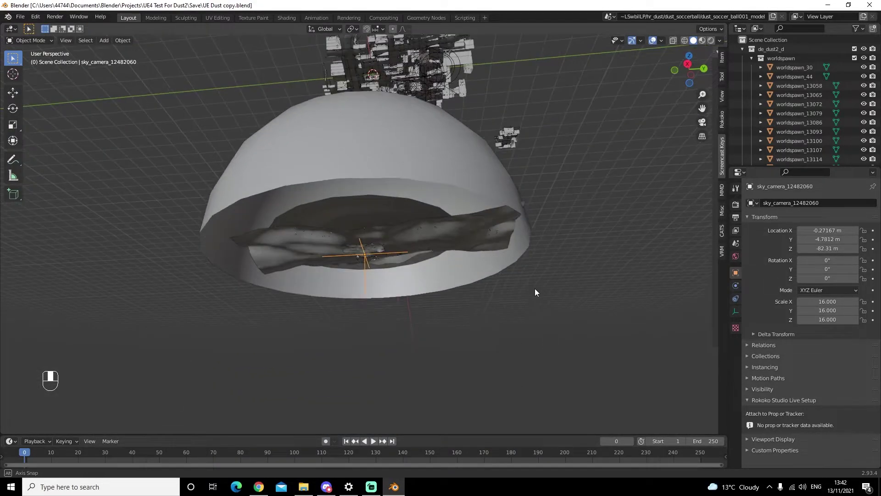
pyautogui.click(685, 40)
pyautogui.moveTo(472, 326)
pyautogui.mouseDown(button='middle')
pyautogui.moveTo(480, 347)
pyautogui.moveTo(567, 367)
pyautogui.mouseUp(button='middle')
pyautogui.moveTo(595, 380)
pyautogui.mouseDown()
pyautogui.moveTo(137, 130)
pyautogui.moveTo(94, 117)
pyautogui.mouseUp()
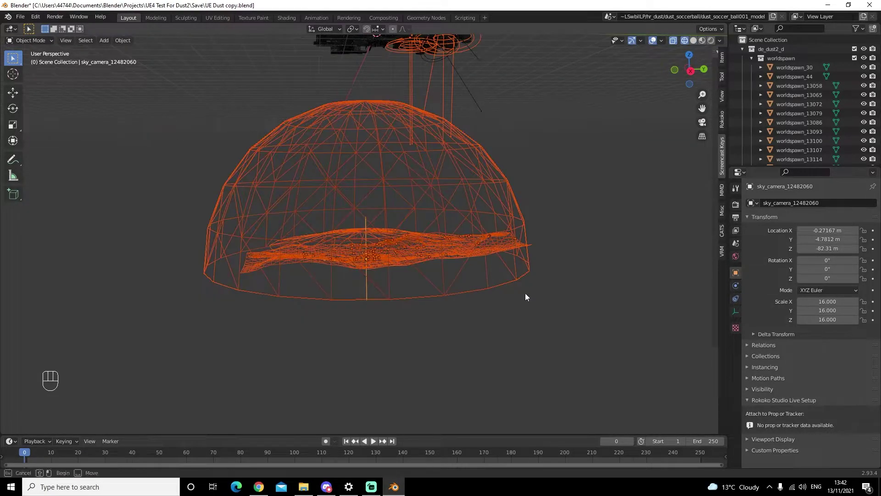
pyautogui.click(630, 316)
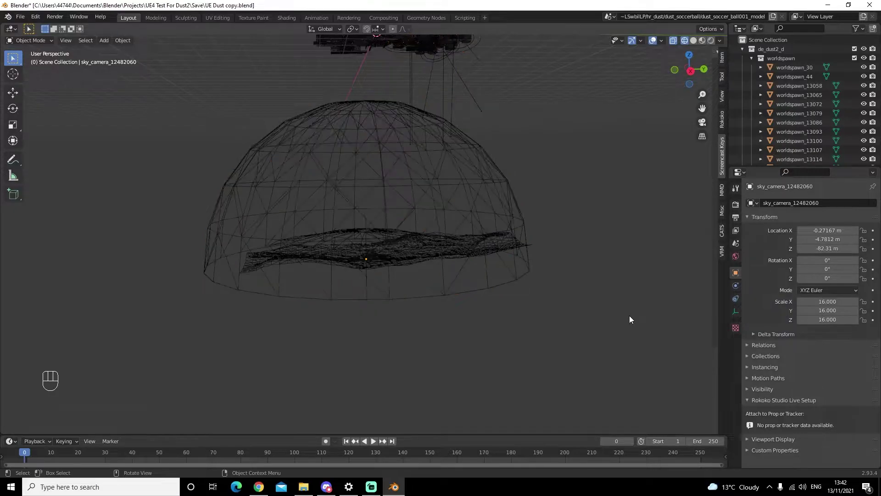
pyautogui.moveTo(638, 354); pyautogui.dragTo(155, 208)
pyautogui.click(123, 40)
pyautogui.click(123, 41)
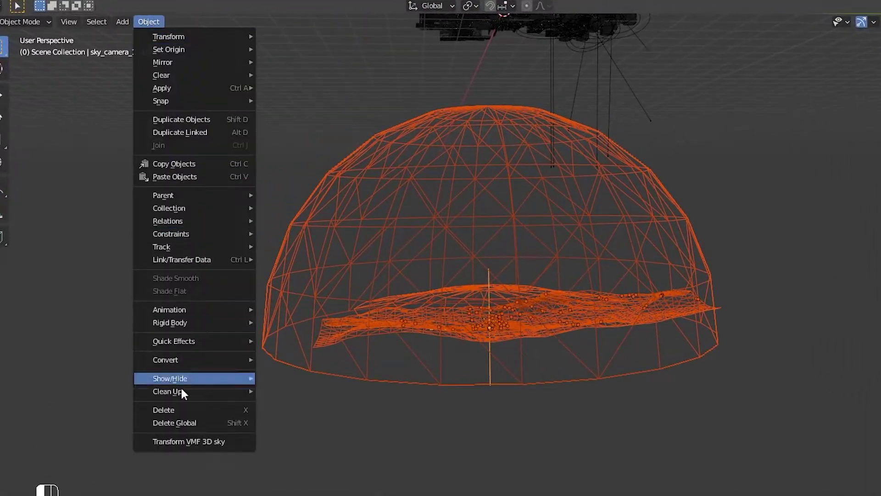
pyautogui.click(166, 438)
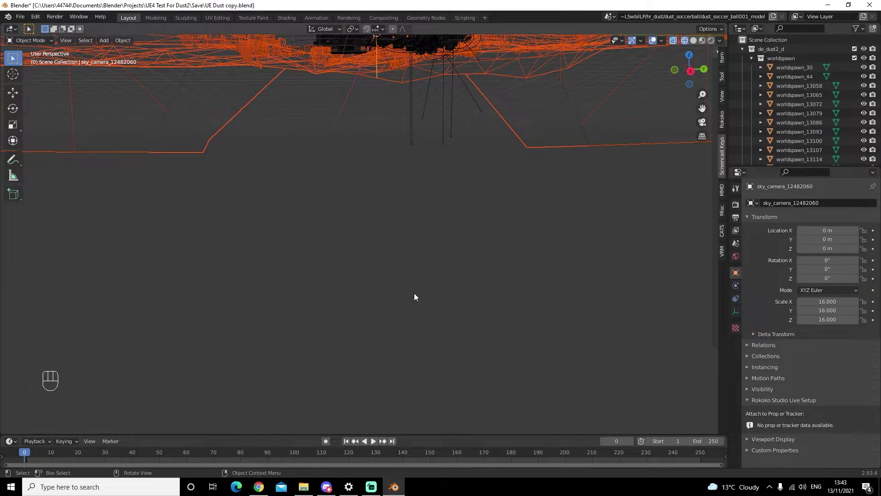
# Return the viewport to solid shading and inspect the enlarged 3D sky scenery around the map.
pyautogui.moveTo(414, 296); pyautogui.dragTo(433, 204, button='middle')
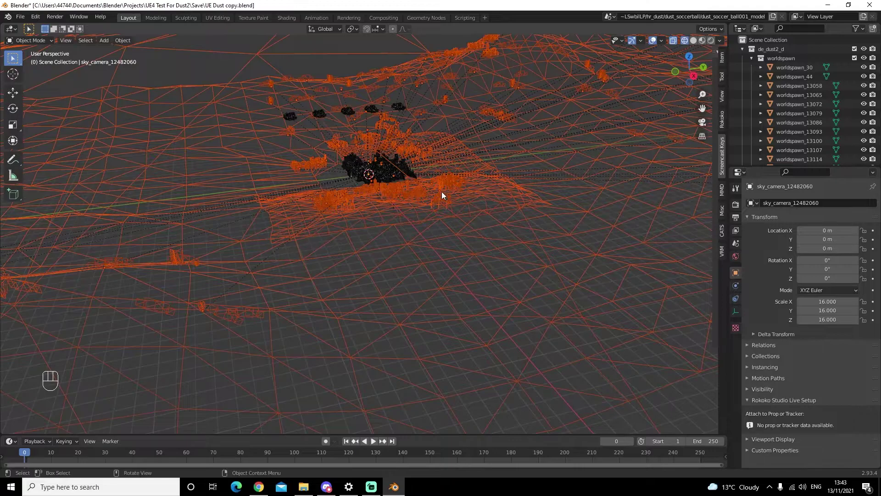
pyautogui.scroll(-5, 441, 191)
pyautogui.scroll(4, 442, 191)
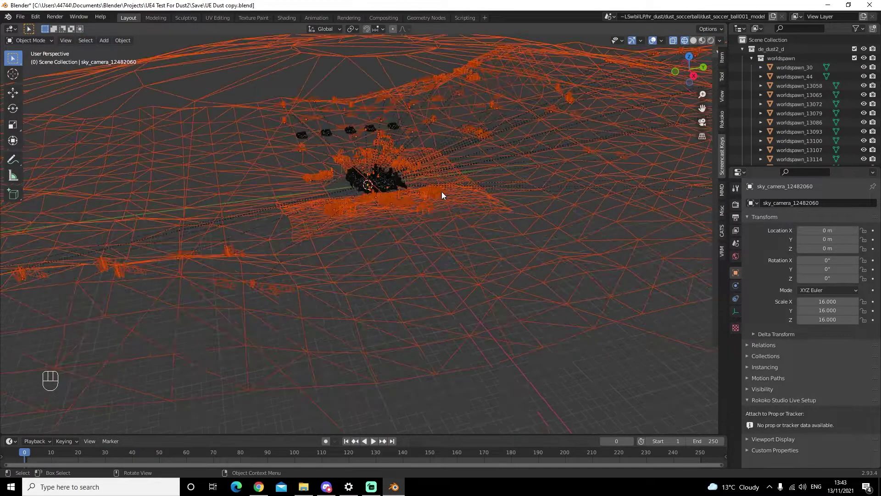
pyautogui.keyDown('shift'); pyautogui.moveTo(441, 191); pyautogui.dragTo(455, 213, button='middle'); pyautogui.keyUp('shift')
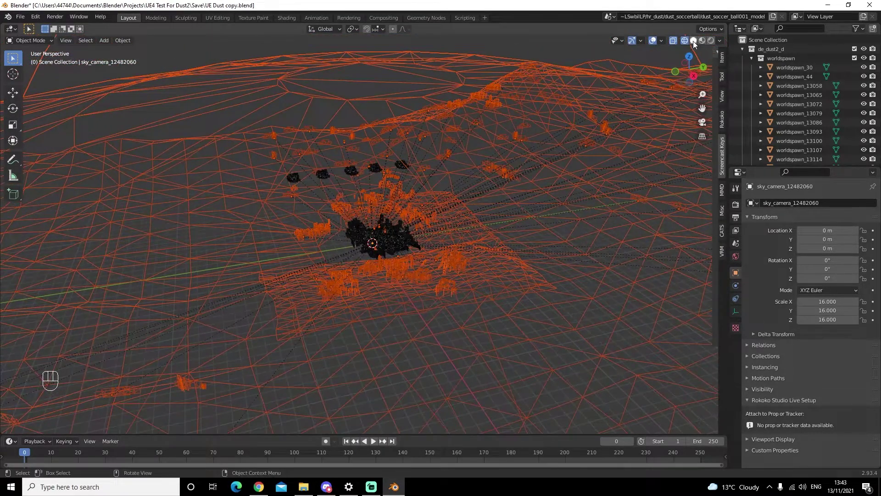
pyautogui.click(693, 40)
pyautogui.hotkey('alt', 'z')
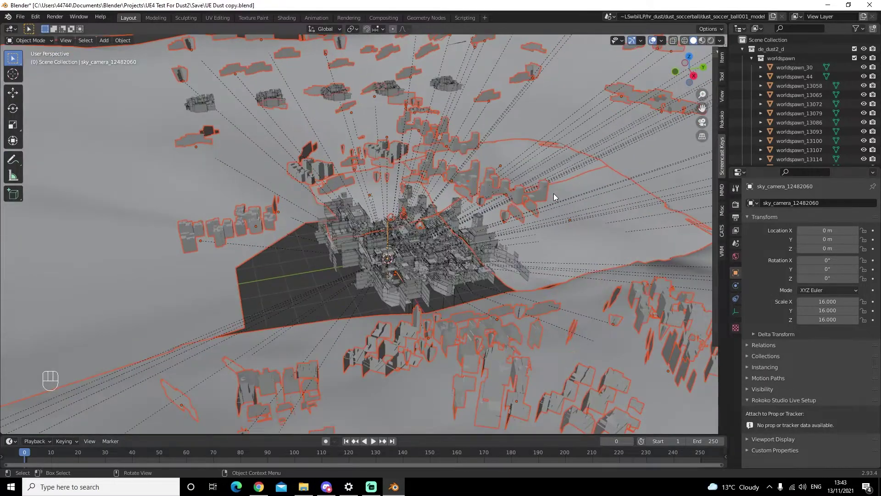
pyautogui.moveTo(547, 249); pyautogui.dragTo(549, 237, button='middle')
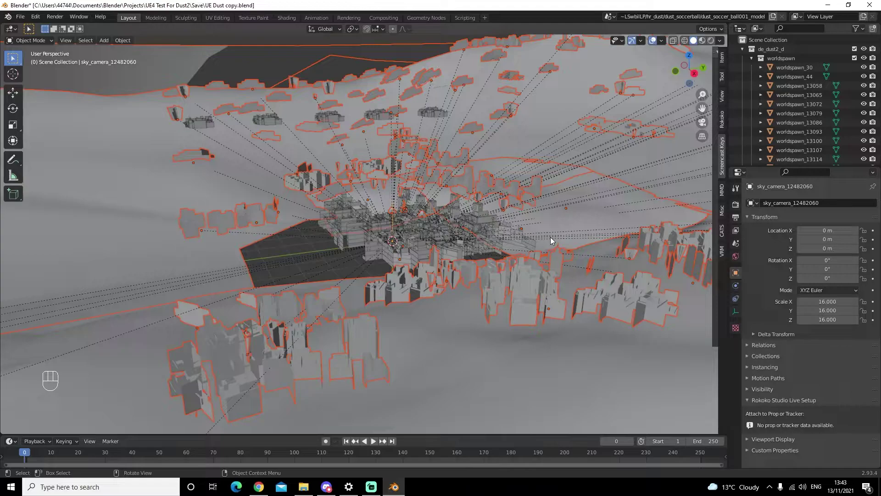
# Make all objects in the scene single user for Object & Data, and deselect everything.
pyautogui.press('a')
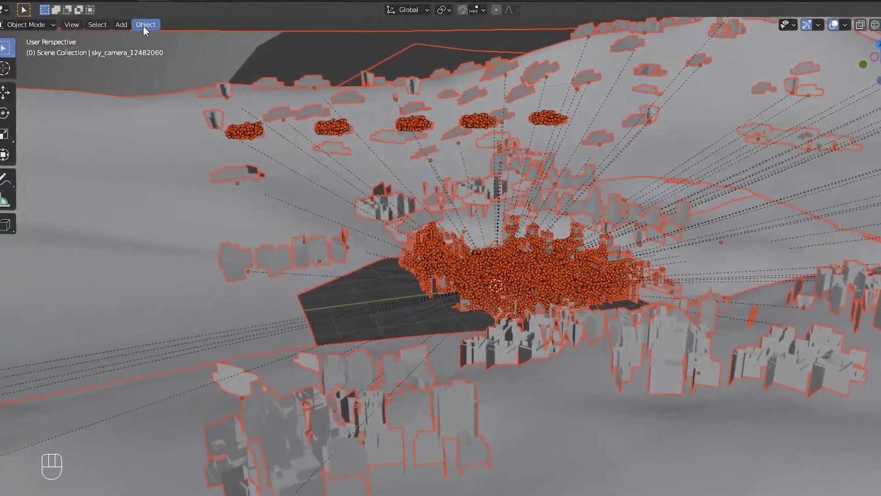
pyautogui.click(131, 34)
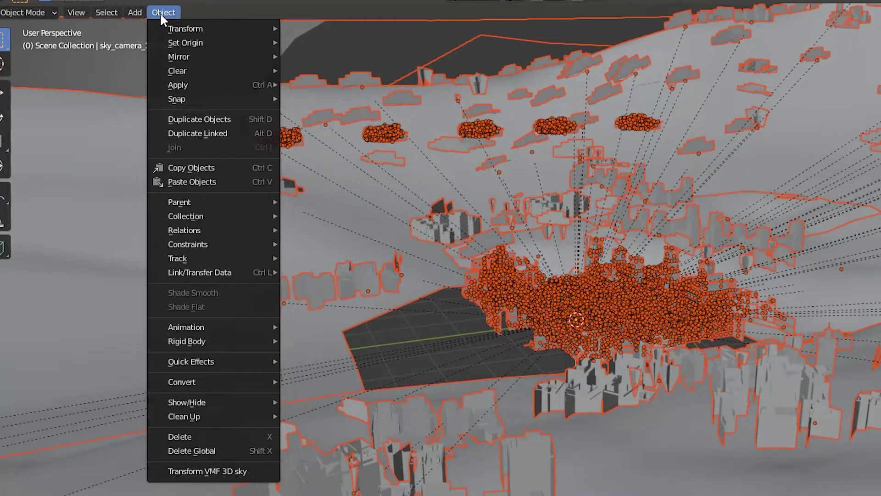
pyautogui.moveTo(211, 228)
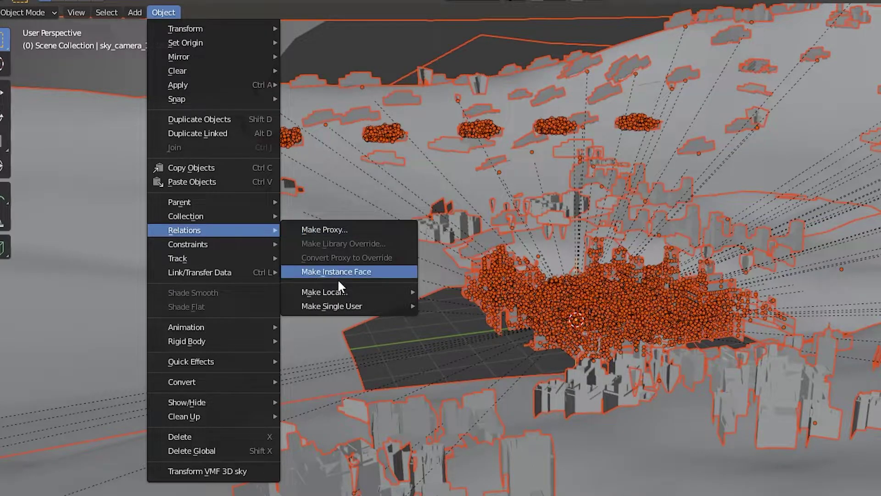
pyautogui.moveTo(342, 306)
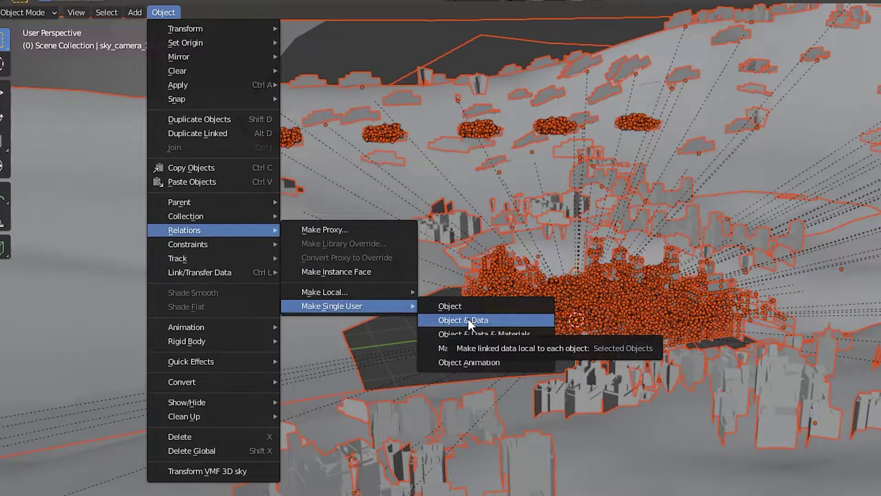
pyautogui.click(467, 318)
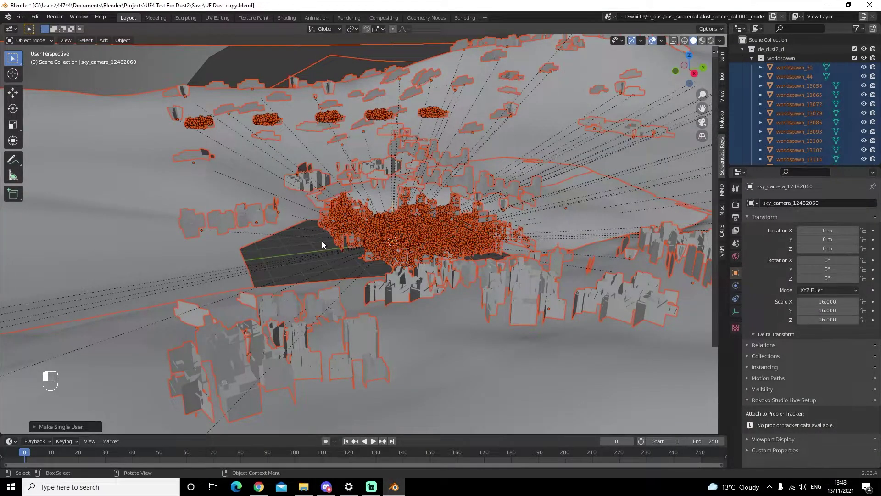
pyautogui.hotkey('alt', 'a')
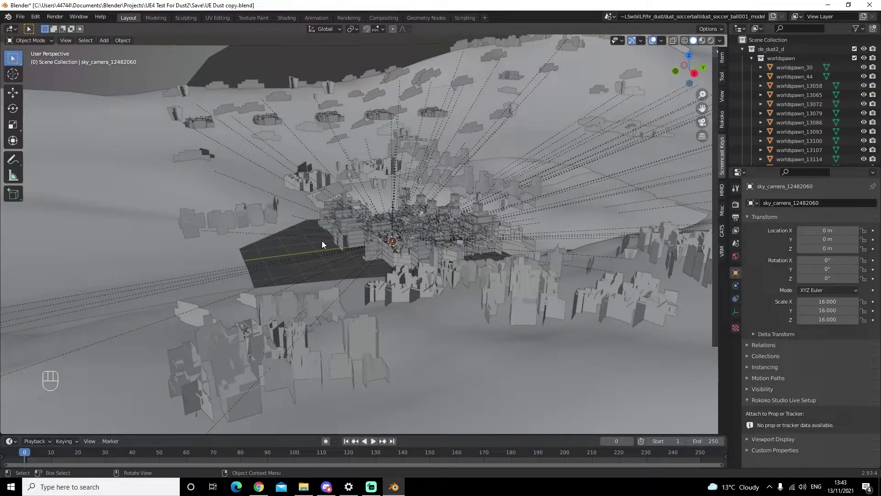
pyautogui.click(305, 247)
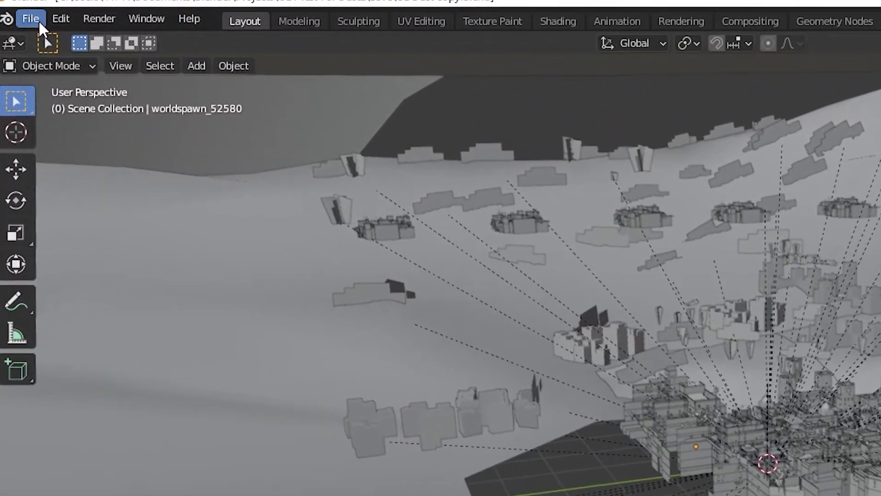
# Export the whole scene as an FBX file named "UE Dust YouTube.fbx" in the Save folder.
pyautogui.click(38, 20)
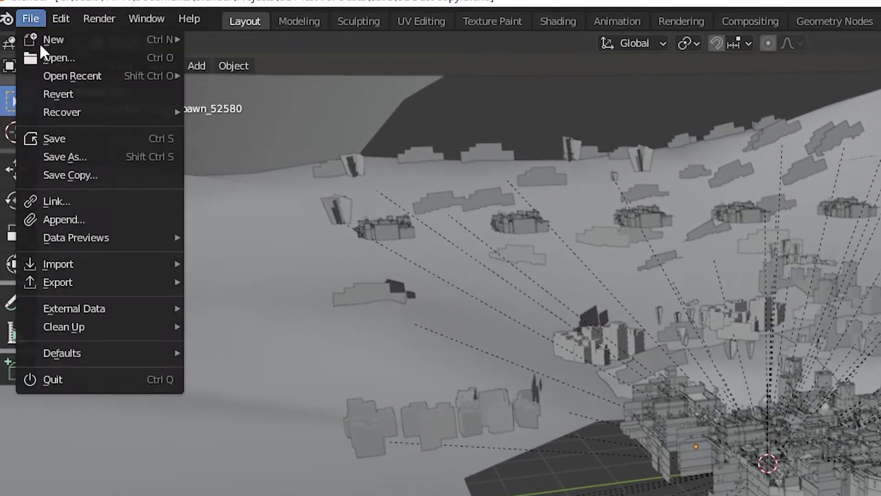
pyautogui.moveTo(73, 279)
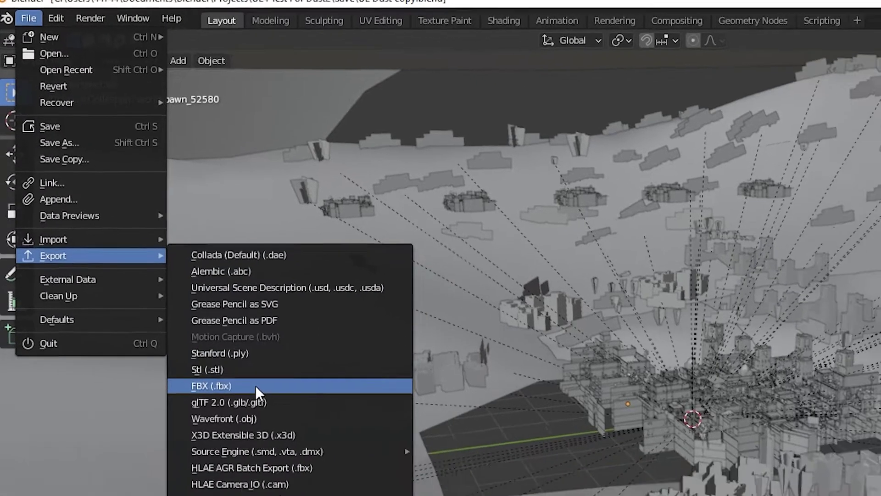
pyautogui.click(282, 426)
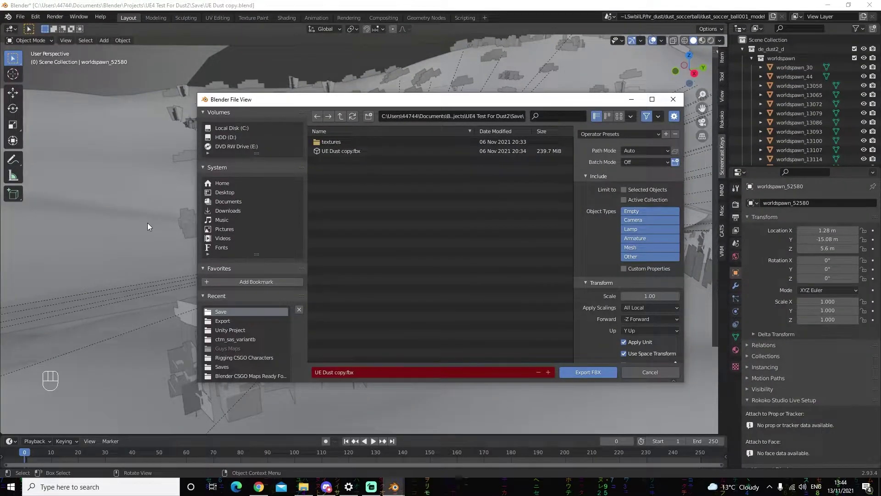
pyautogui.doubleClick(347, 373)
pyautogui.press('BackSpace')
pyautogui.write('YouTube')
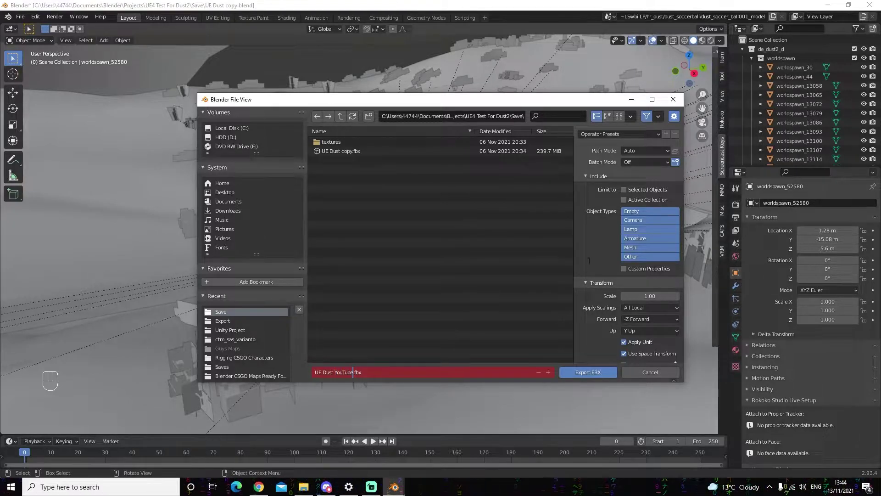
pyautogui.click(597, 246)
pyautogui.scroll(-3, 597, 246)
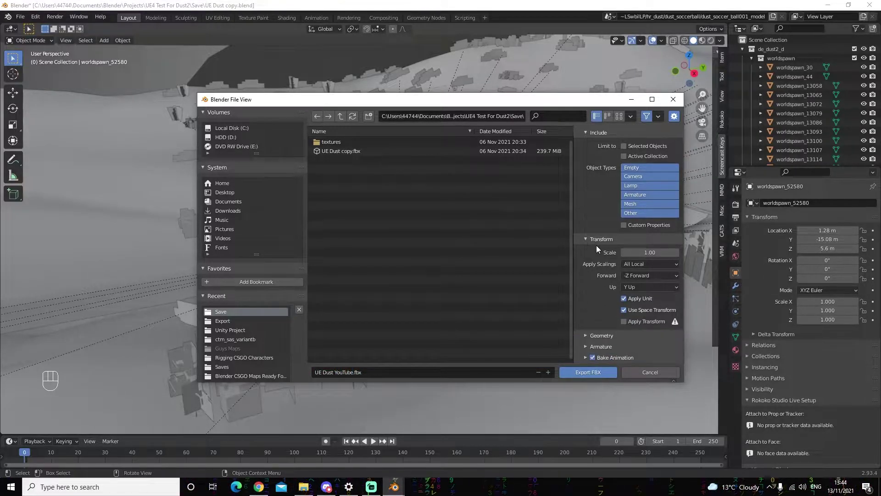
pyautogui.click(588, 370)
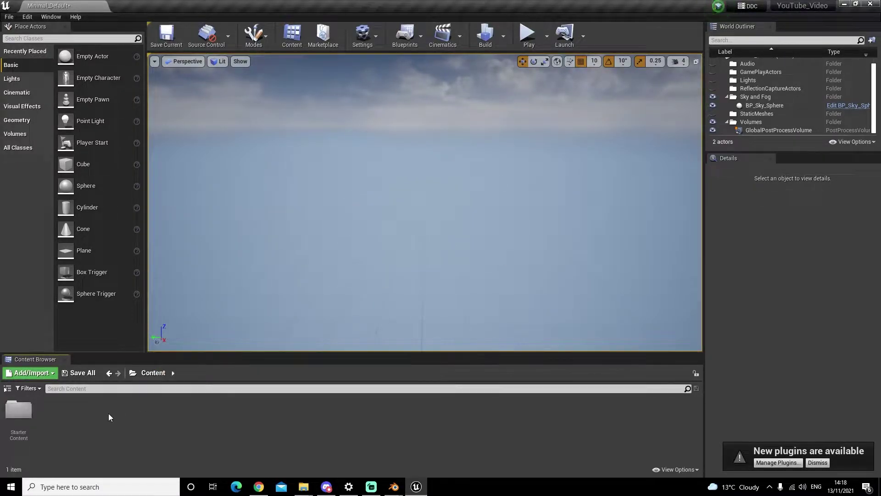
# Switch to Unreal Engine and create a folder named "Map" in the project's Content folder.
pyautogui.rightClick(84, 419)
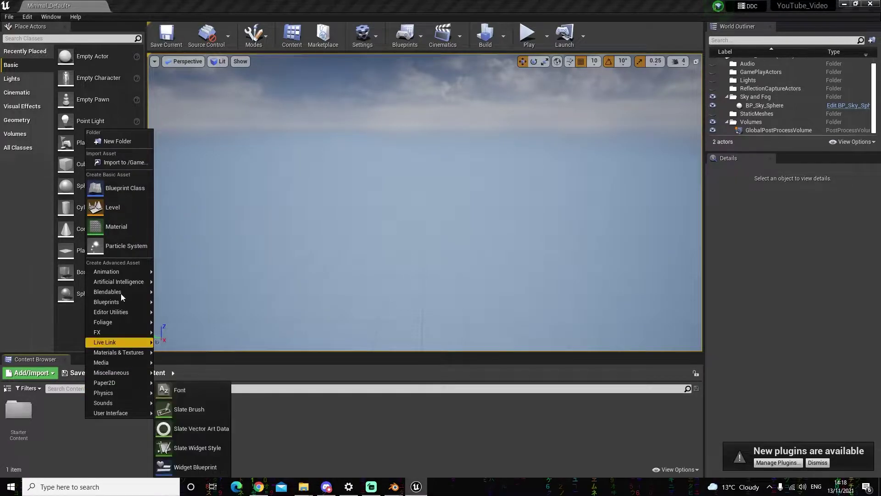
pyautogui.click(120, 141)
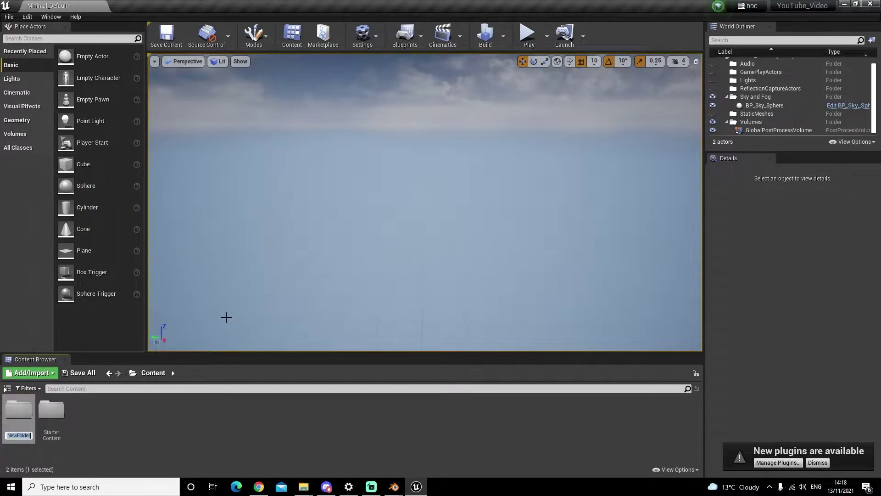
pyautogui.write('Map')
pyautogui.press('Return')
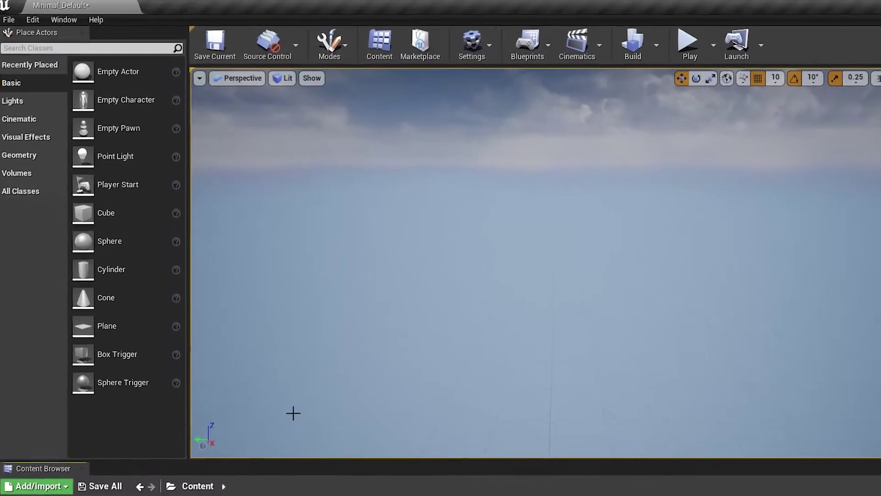
# Import the UE Dust YouTube FBX scene into the level, storing its content in the Map folder with default options, and minimize the message log.
pyautogui.click(10, 18)
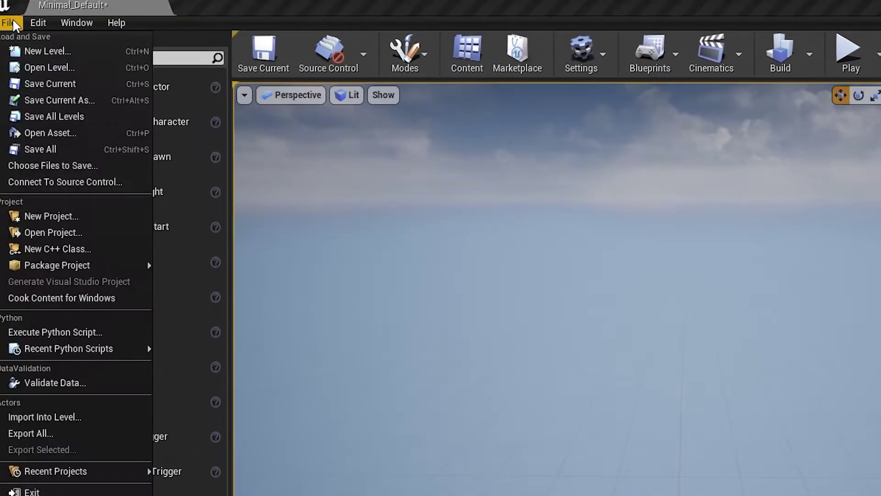
pyautogui.click(54, 416)
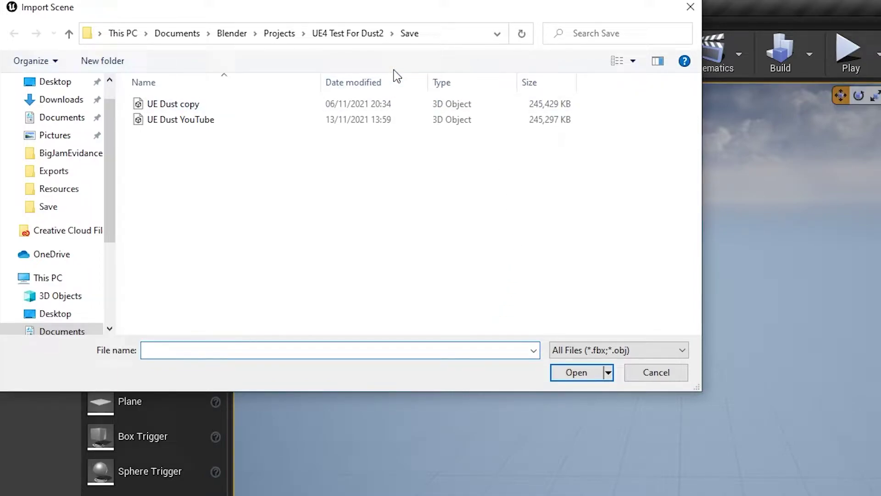
pyautogui.click(415, 121)
pyautogui.click(551, 370)
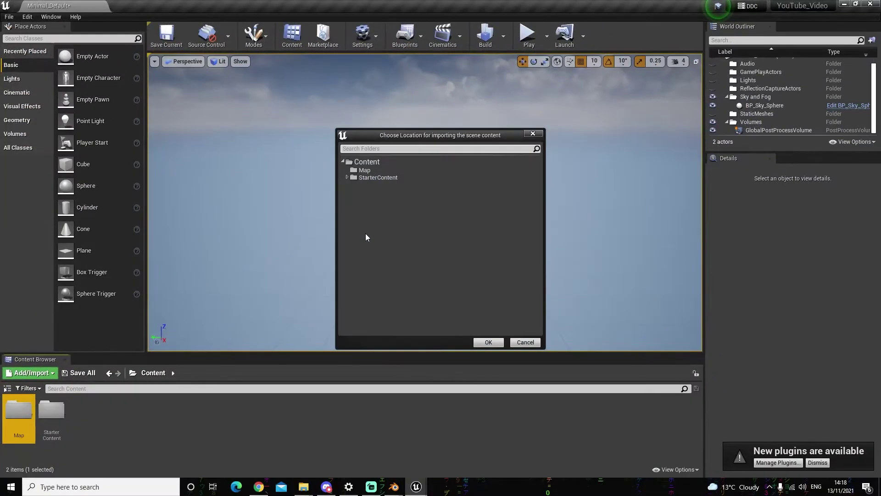
pyautogui.click(365, 169)
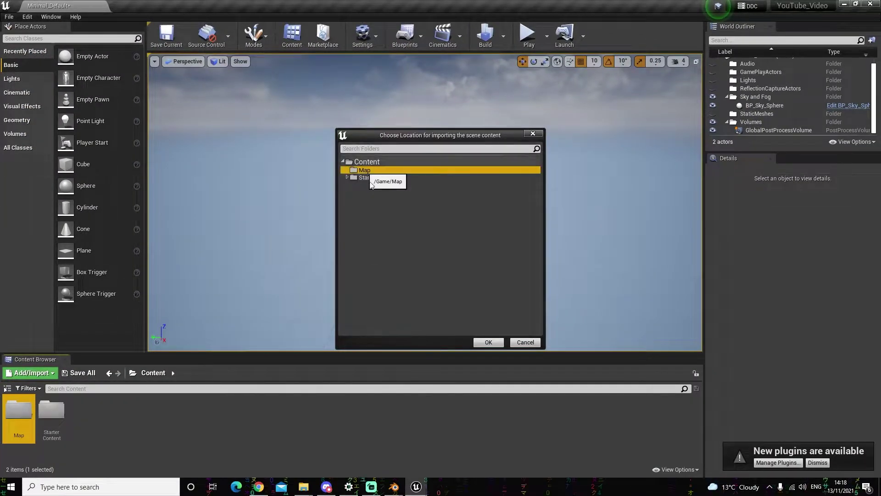
pyautogui.click(488, 342)
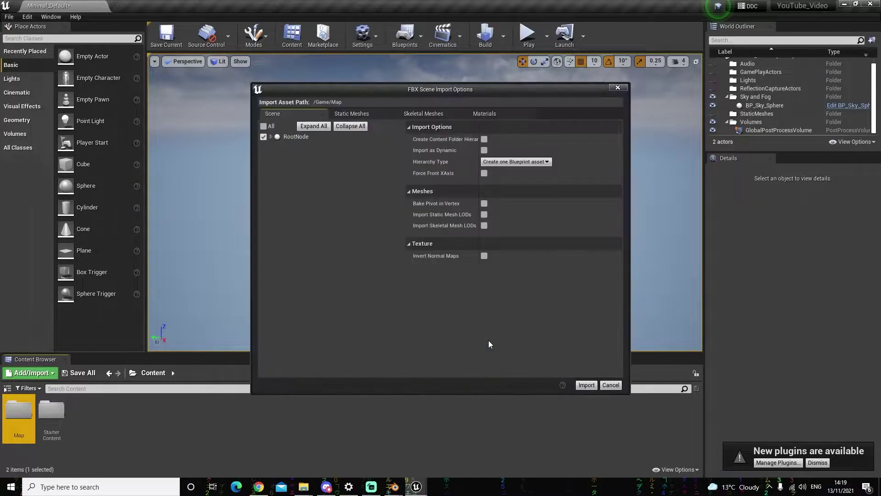
pyautogui.click(586, 385)
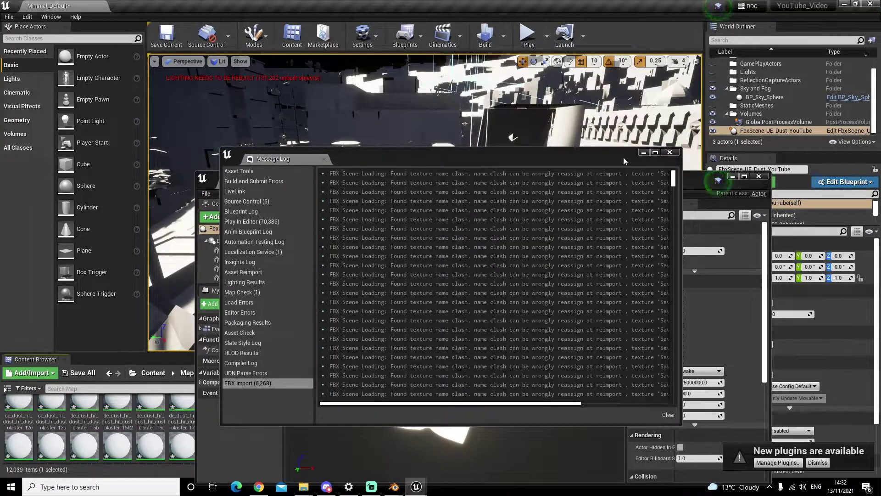
pyautogui.click(643, 152)
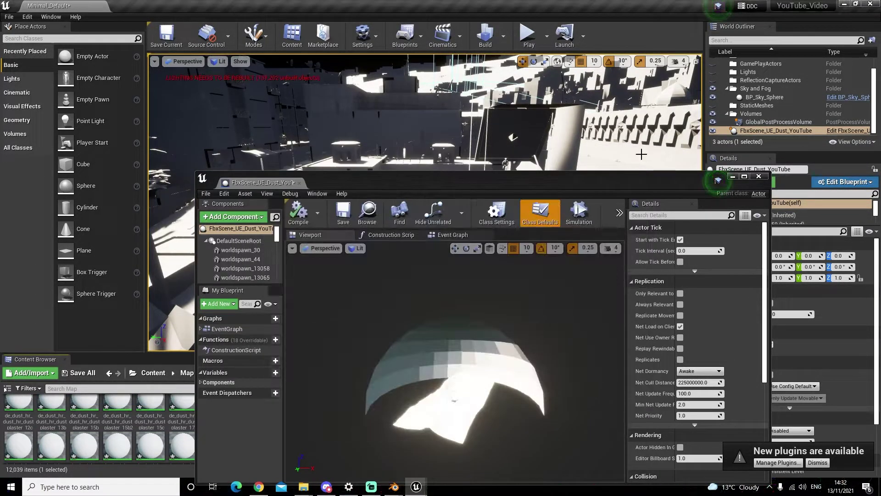
# Minimize the imported scene's blueprint window and inspect the untextured Dust 2 map from several angles in the level.
pyautogui.click(732, 178)
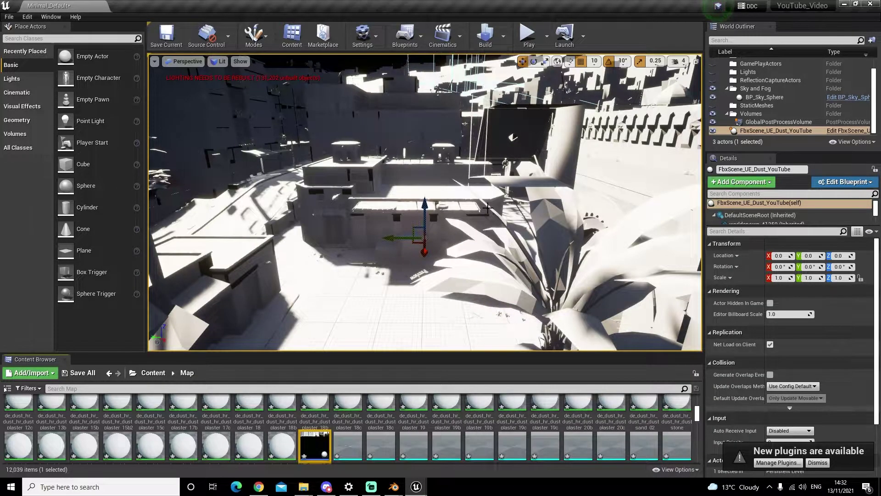
pyautogui.moveTo(410, 184); pyautogui.dragTo(439, 163, button='right')
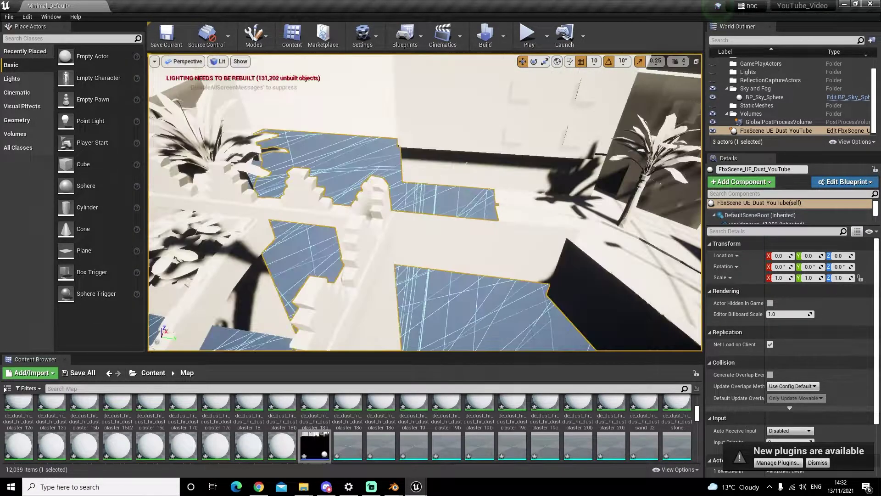
pyautogui.moveTo(440, 220); pyautogui.dragTo(432, 202, button='right')
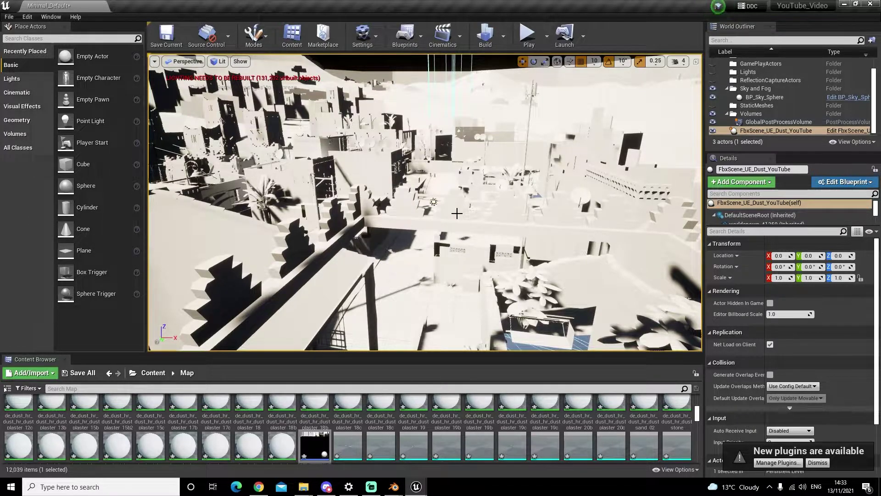
pyautogui.moveTo(433, 201); pyautogui.dragTo(482, 212, button='right')
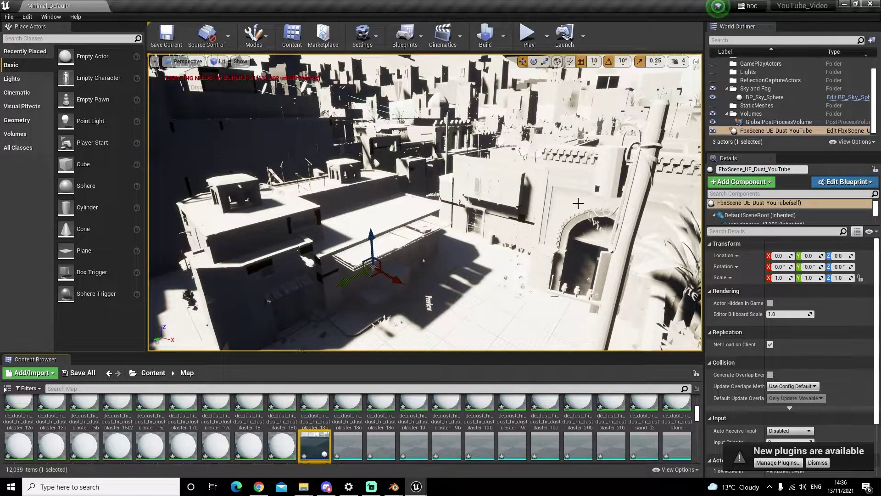
pyautogui.moveTo(565, 205); pyautogui.dragTo(514, 202, button='right')
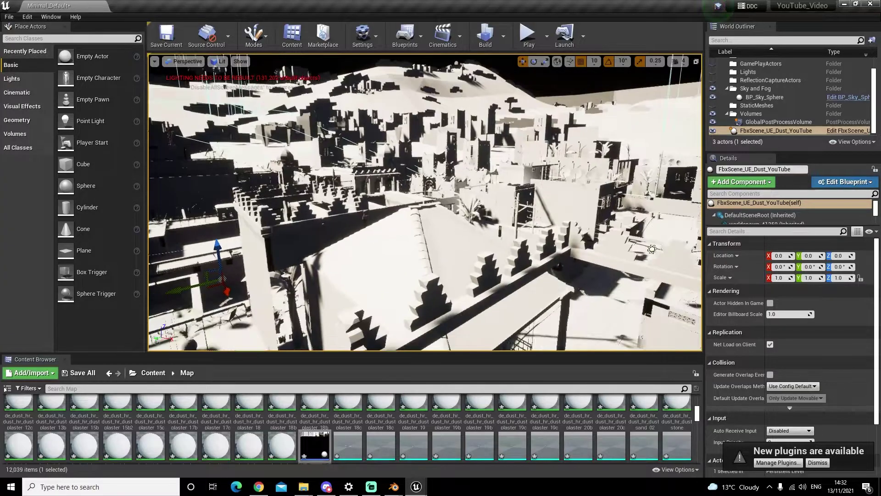
pyautogui.moveTo(409, 153); pyautogui.dragTo(409, 153, button='right')
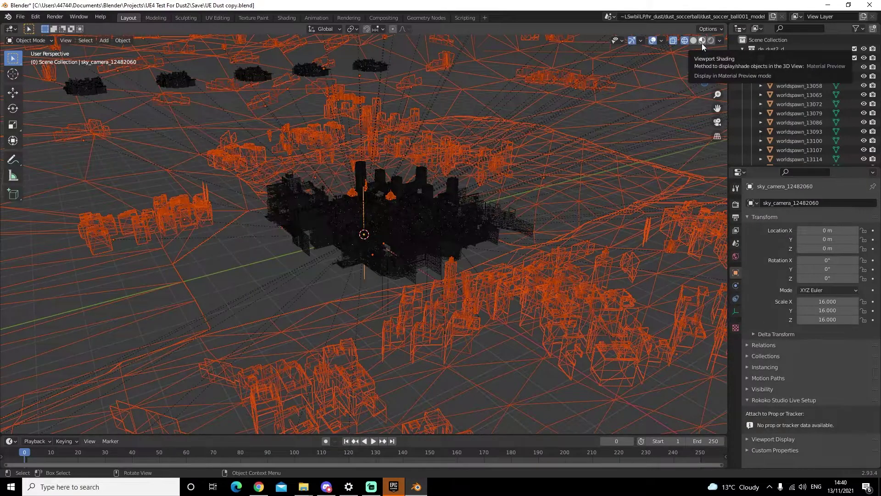
# In Blender, show the scene in Material Preview shading and deselect all objects.
pyautogui.click(702, 41)
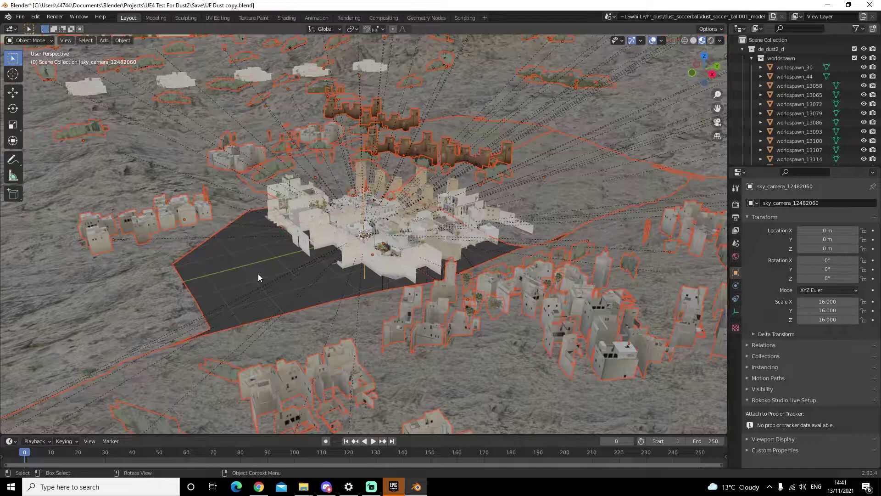
pyautogui.hotkey('alt', 'a')
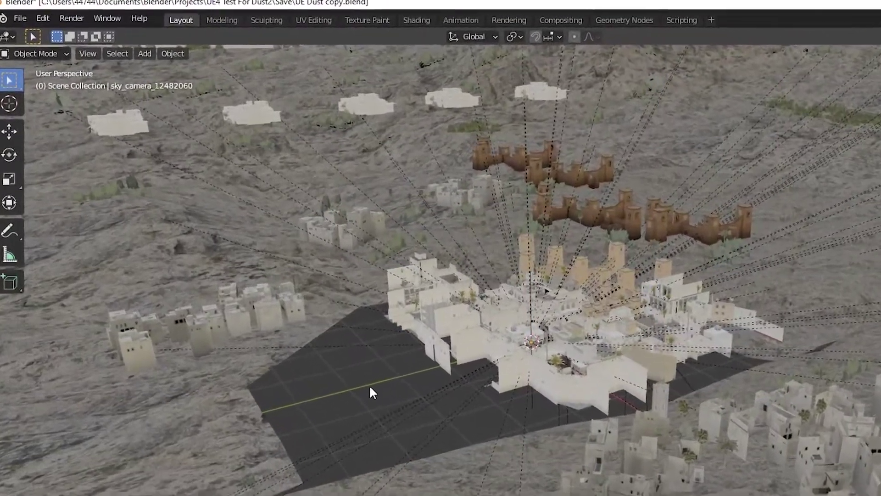
# Unpack all packed files, writing them to the current directory and overwriting existing files.
pyautogui.click(21, 19)
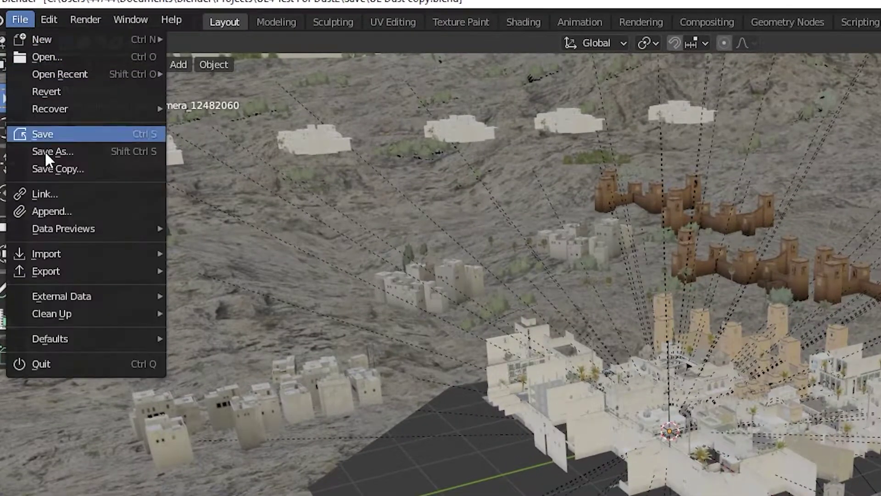
pyautogui.moveTo(89, 292)
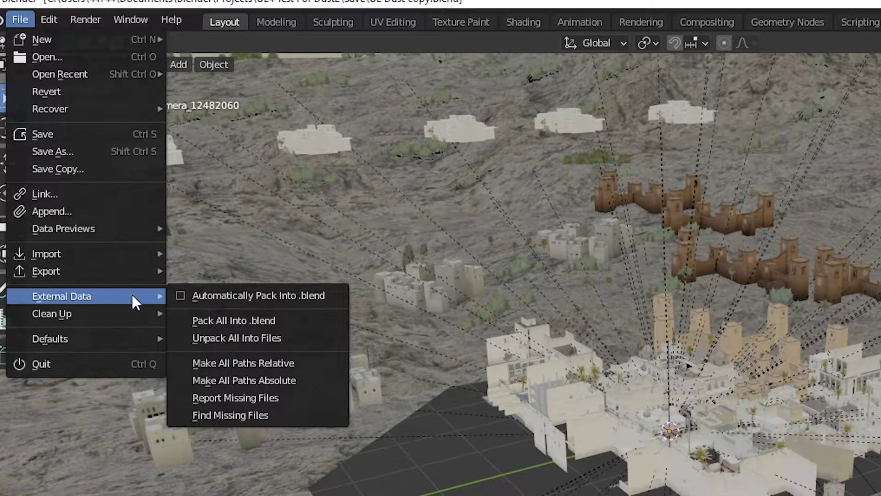
pyautogui.click(302, 338)
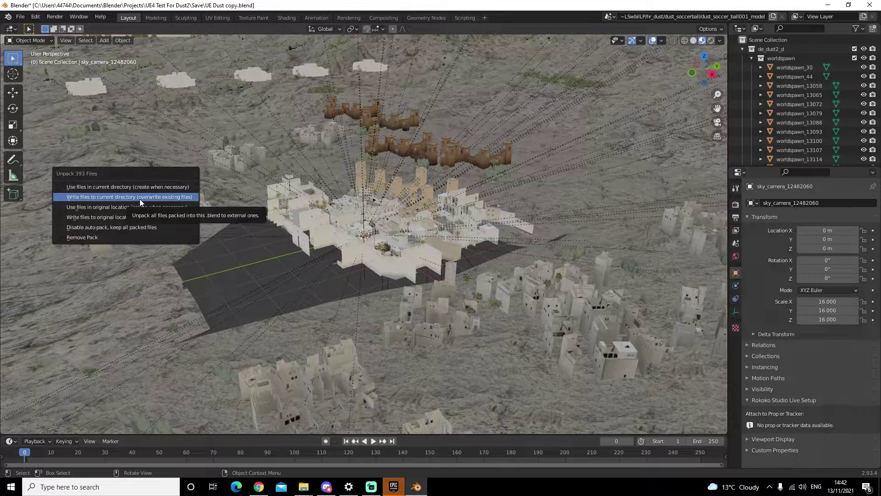
pyautogui.click(140, 198)
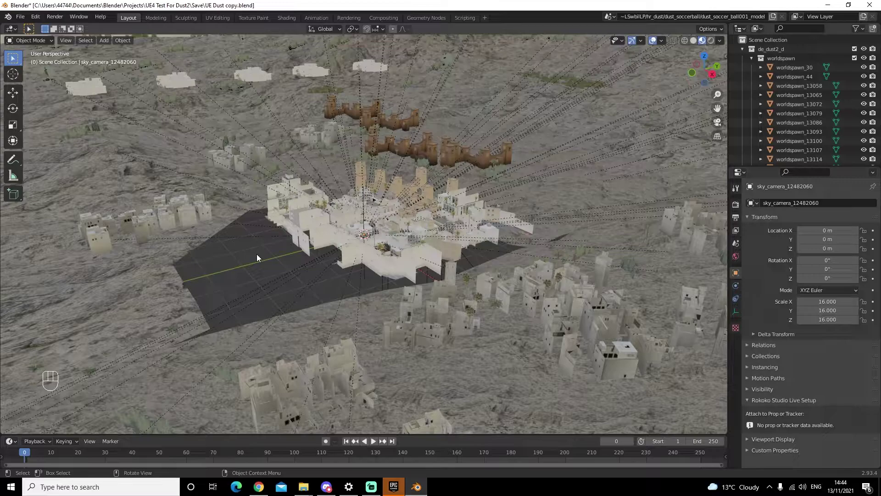
# Select every object in the scene, make them all single user for Object & Data, and clear the selection.
pyautogui.press('a')
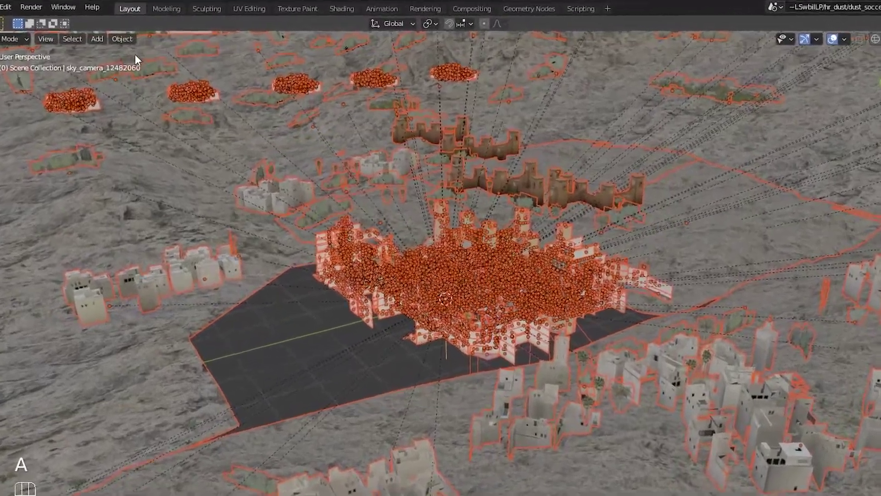
pyautogui.click(122, 39)
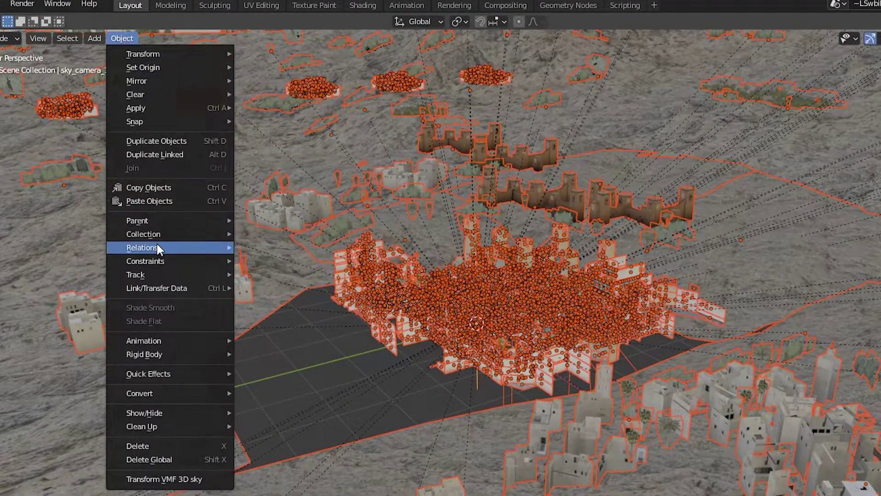
pyautogui.moveTo(157, 244)
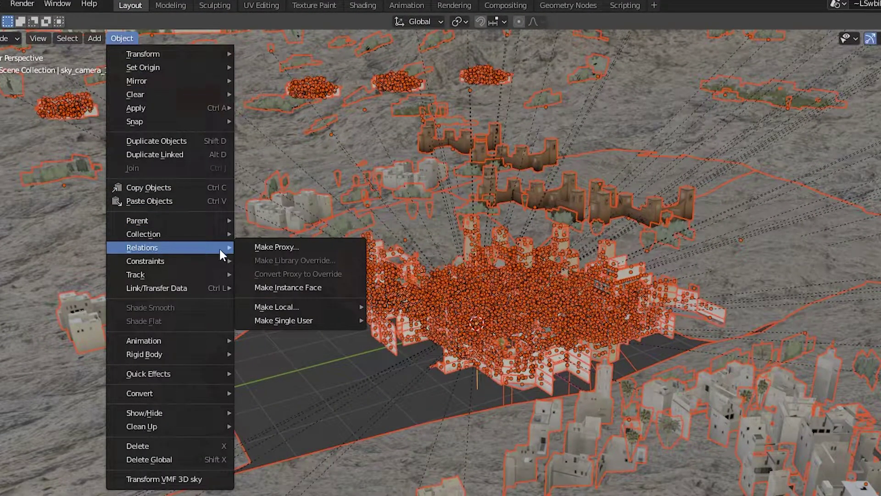
pyautogui.moveTo(283, 312)
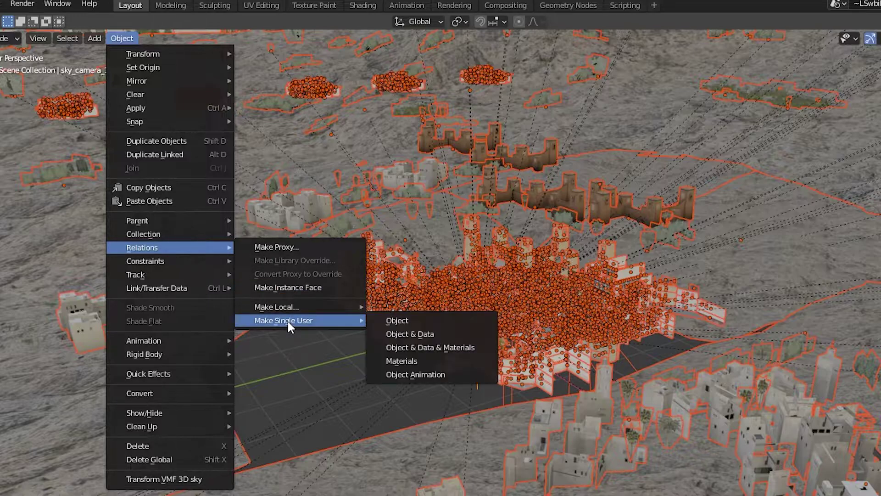
pyautogui.click(400, 333)
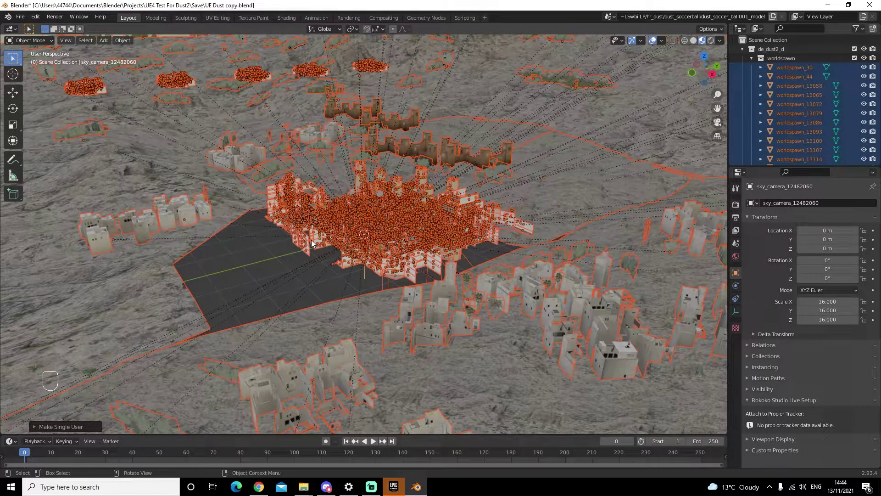
pyautogui.click(235, 261)
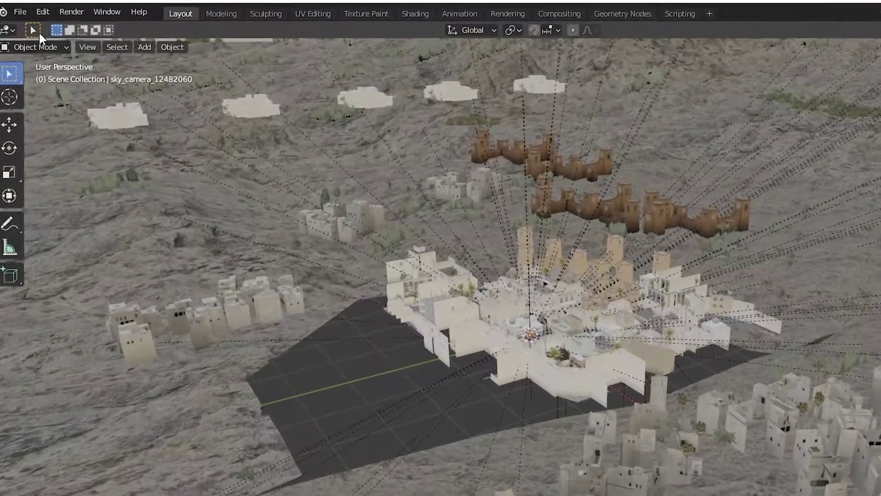
# Unpack all external data from the blend file into the current directory, overwriting existing files.
pyautogui.click(22, 17)
pyautogui.moveTo(45, 254)
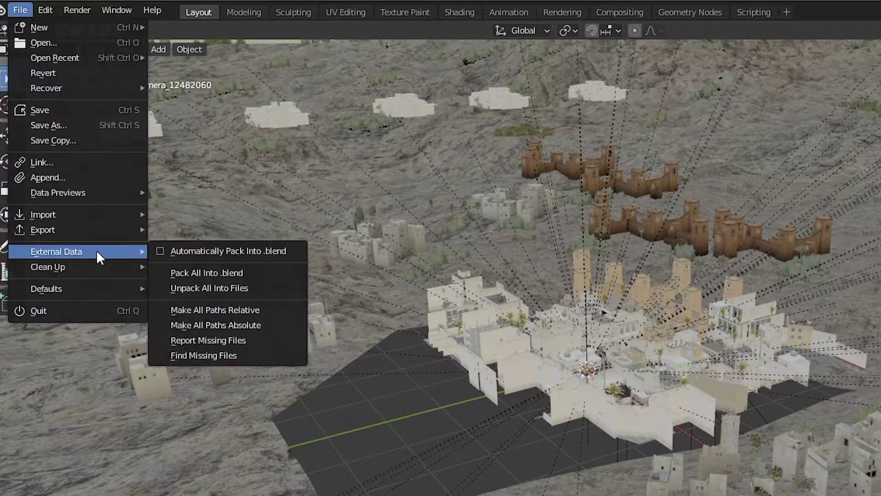
pyautogui.click(204, 288)
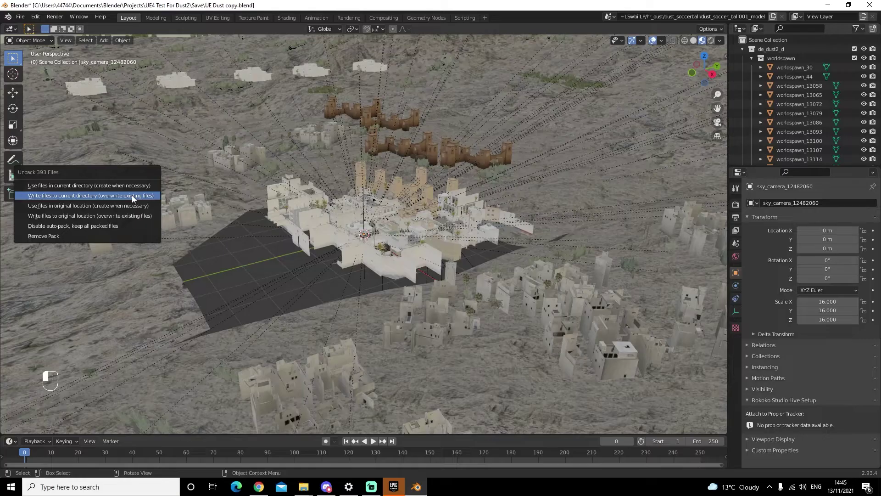
pyautogui.click(204, 305)
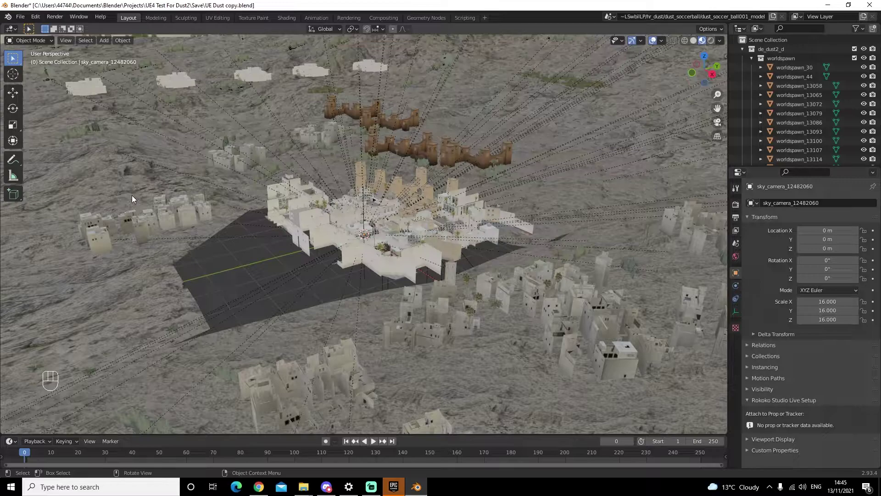
# Switch to File Explorer, look through the unpacked images in the Save folder's textures subfolder, and minimize the window.
pyautogui.moveTo(303, 487)
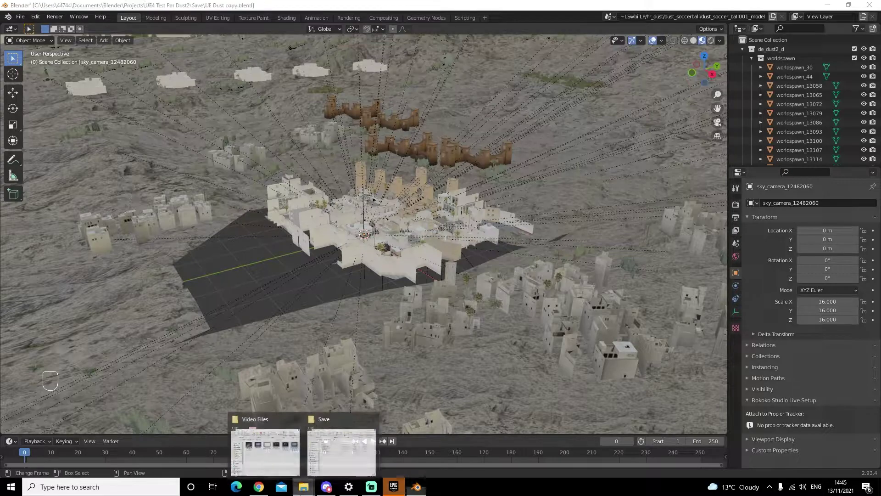
pyautogui.click(339, 449)
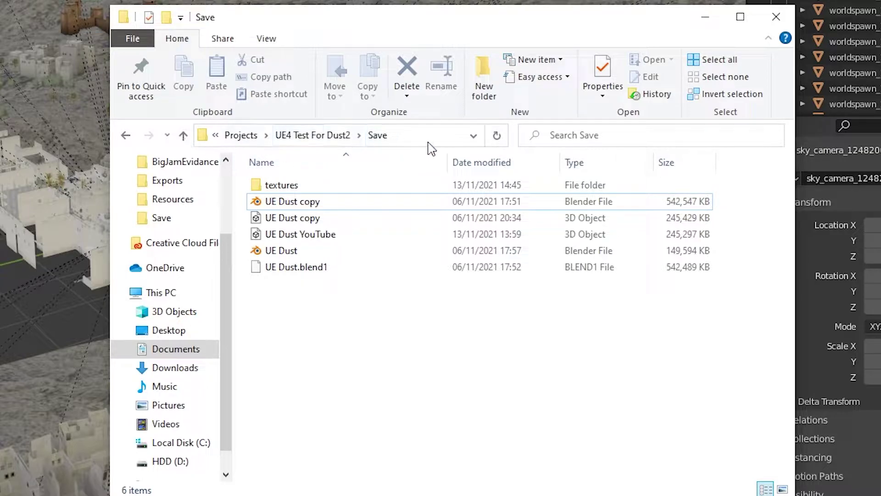
pyautogui.doubleClick(341, 188)
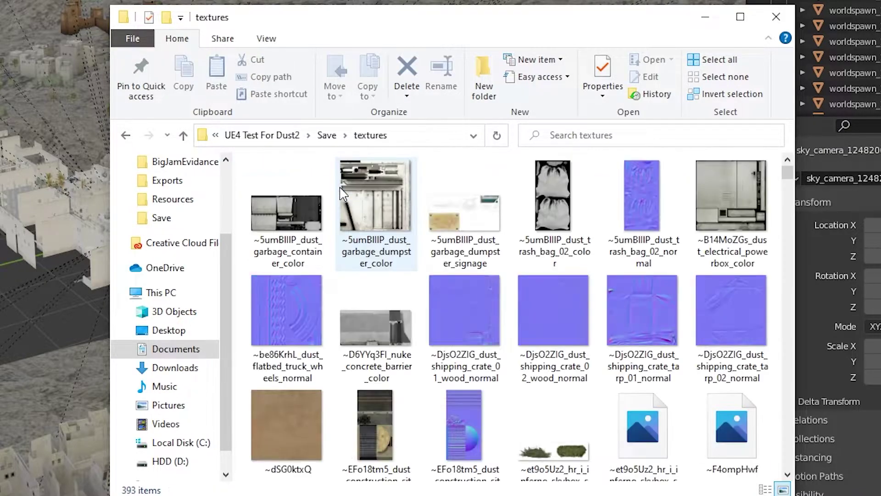
pyautogui.scroll(-10, 409, 349)
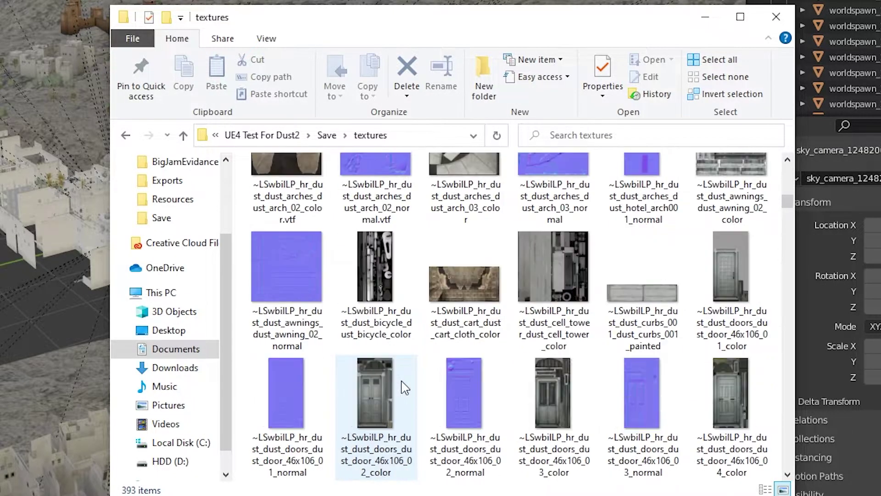
pyautogui.scroll(-8, 402, 382)
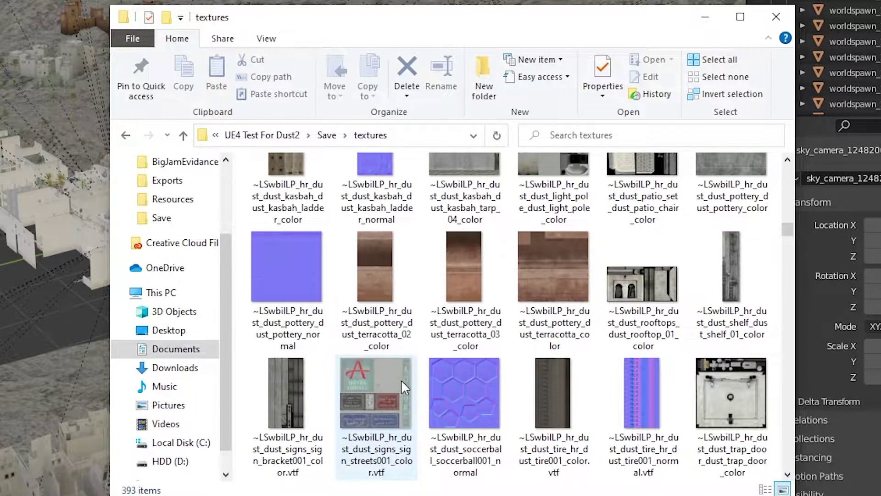
pyautogui.scroll(-5, 401, 379)
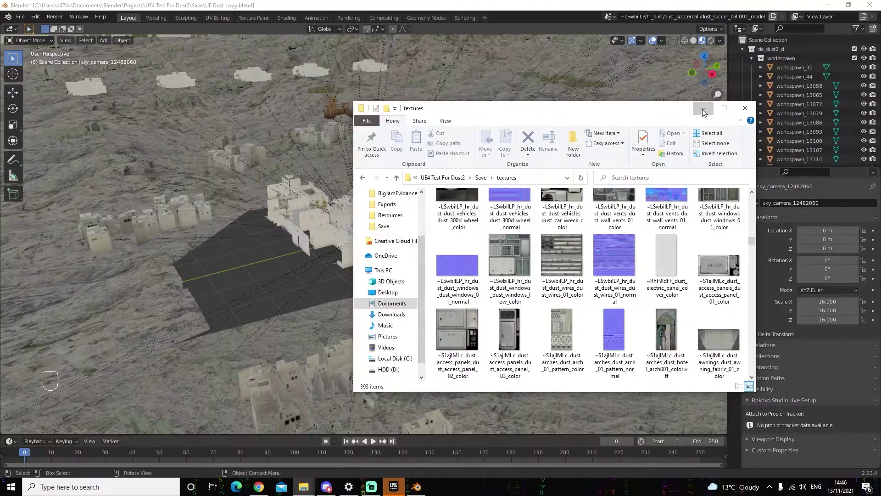
pyautogui.click(702, 110)
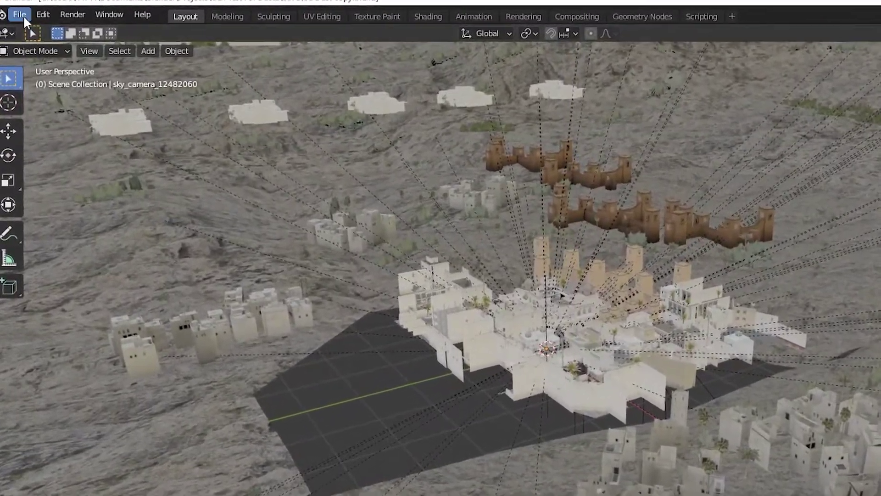
# Export the scene as FBX again with default settings, overwriting "UE Dust YouTube.fbx" in the Save folder.
pyautogui.click(21, 15)
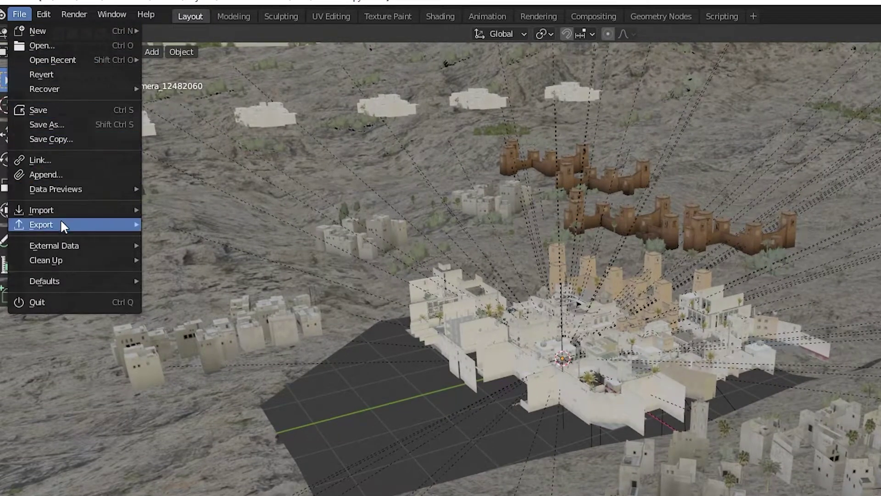
pyautogui.moveTo(60, 219)
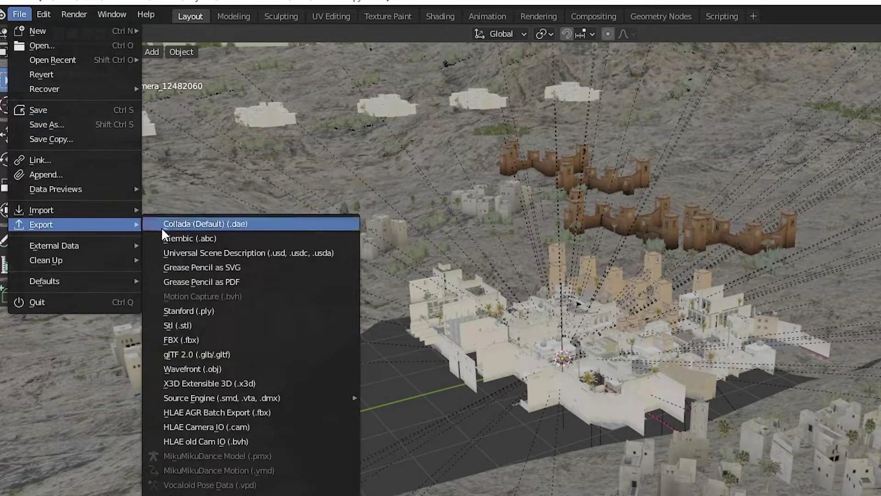
pyautogui.click(208, 339)
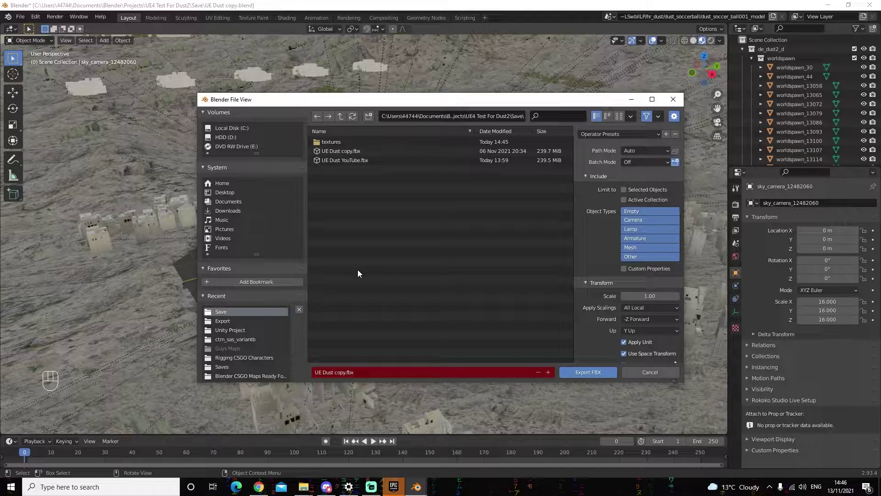
pyautogui.click(360, 161)
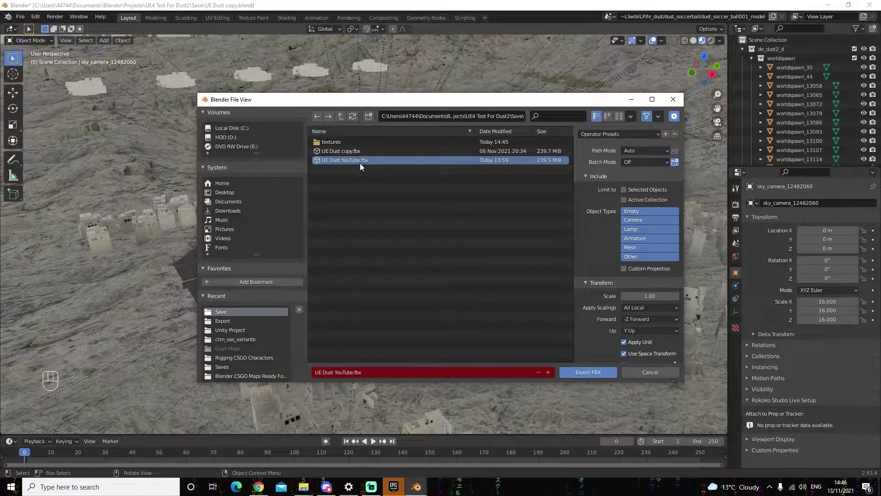
pyautogui.scroll(-3, 579, 243)
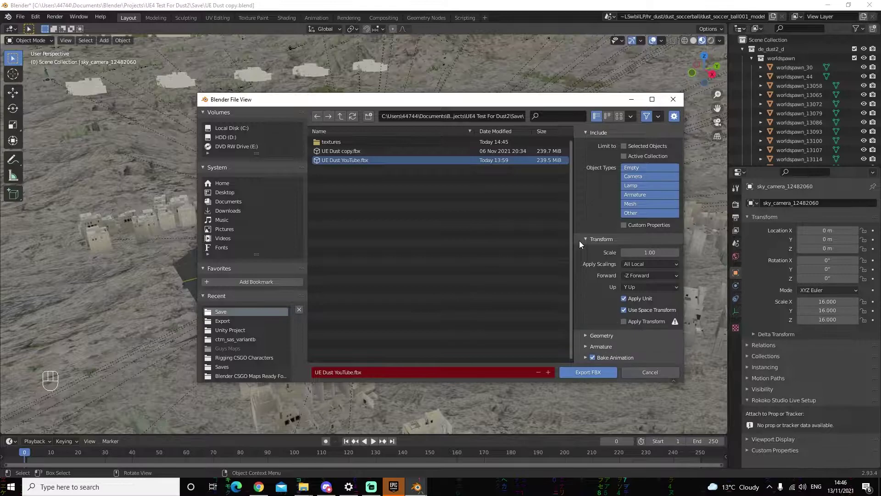
pyautogui.scroll(3, 579, 240)
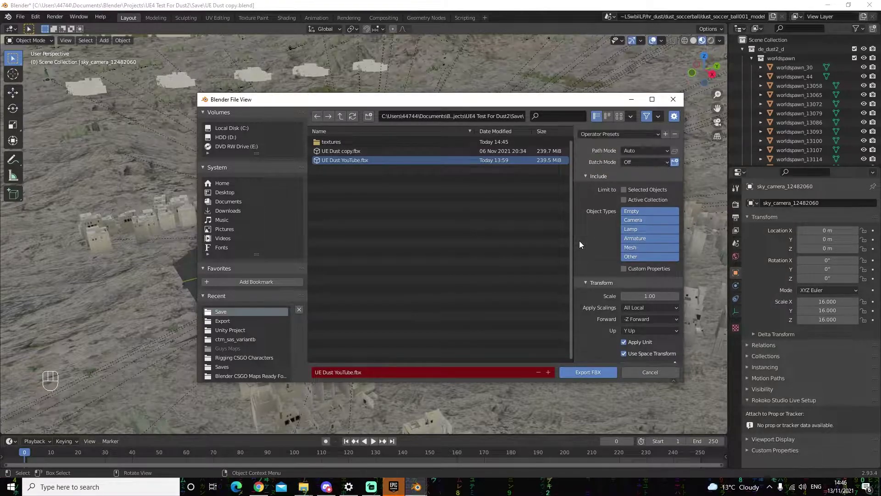
pyautogui.click(588, 371)
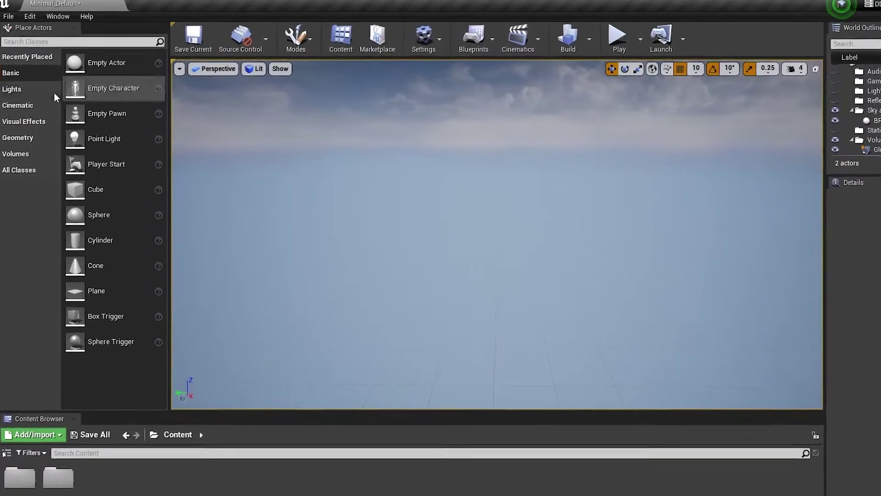
# Import the "UE Dust YouTube" scene file from the Save folder into the level with default options, storing its content in the Map folder.
pyautogui.click(7, 16)
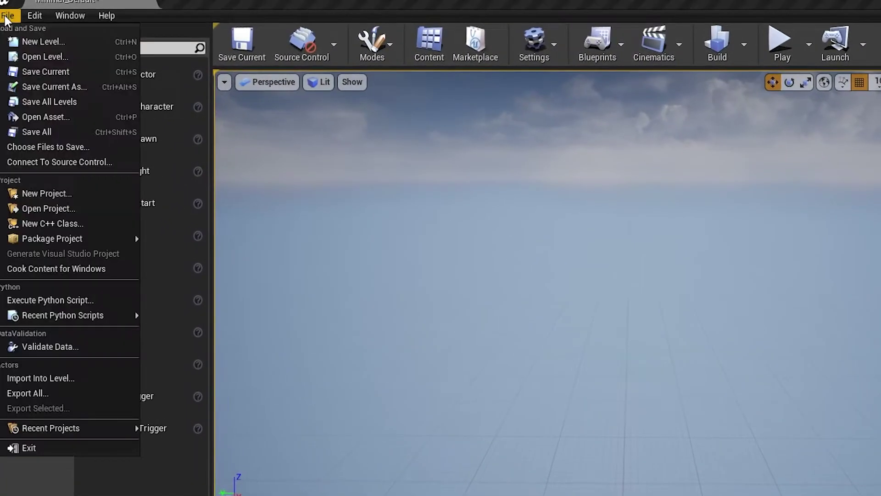
pyautogui.click(42, 377)
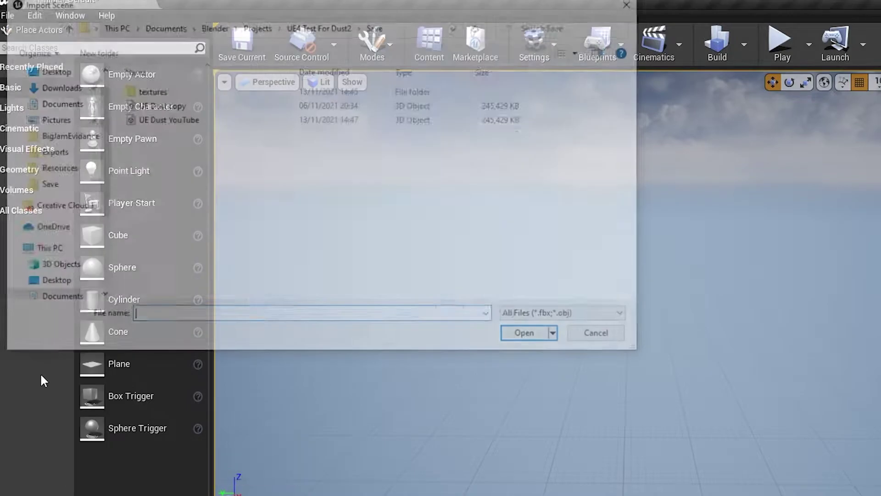
pyautogui.click(164, 122)
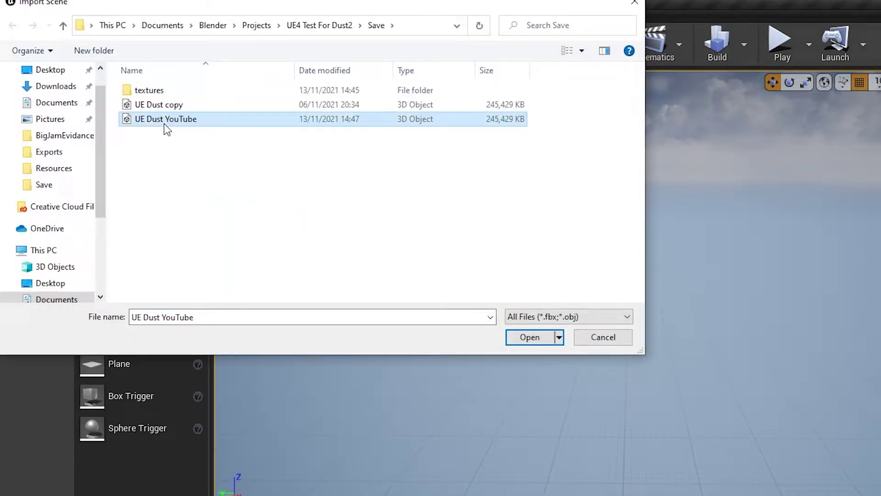
pyautogui.click(530, 336)
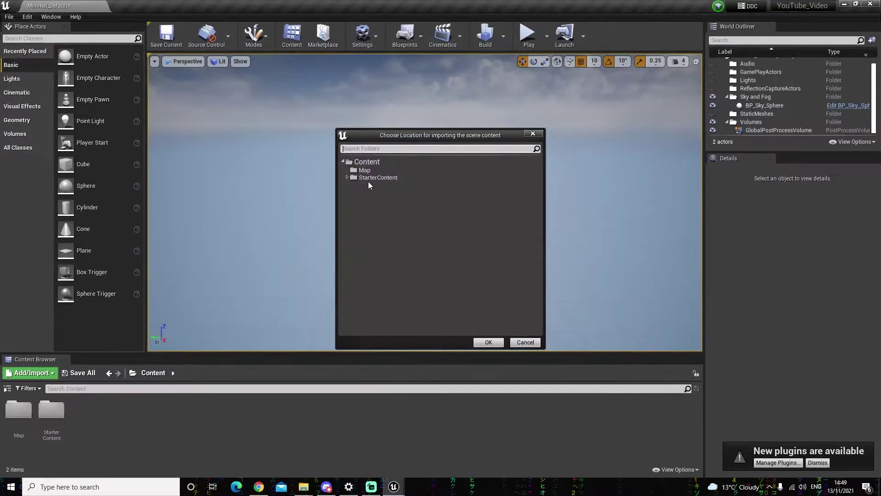
pyautogui.click(365, 170)
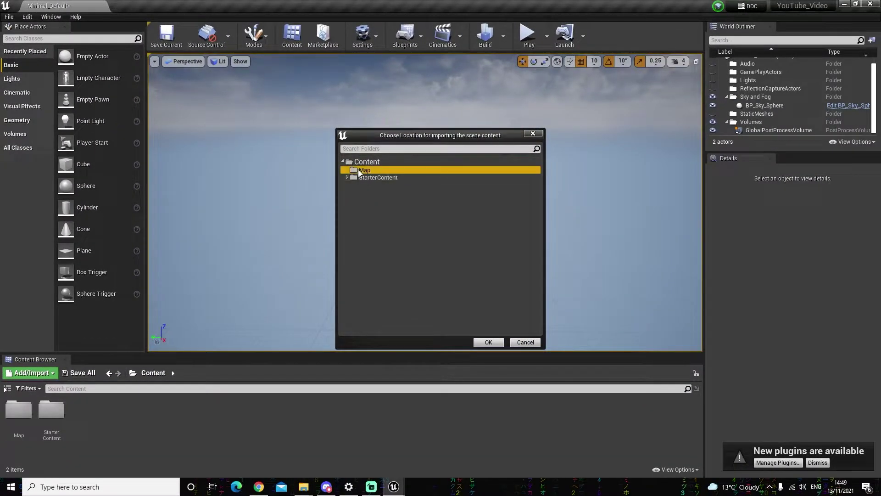
pyautogui.click(489, 343)
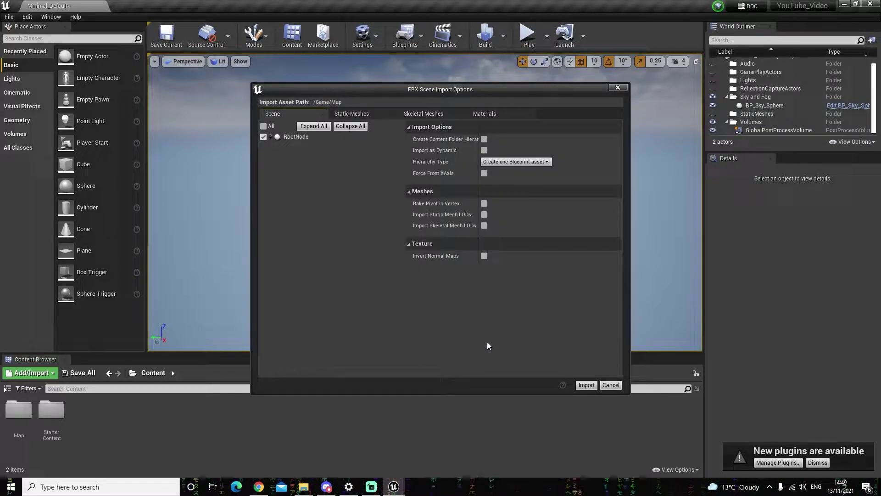
pyautogui.click(583, 386)
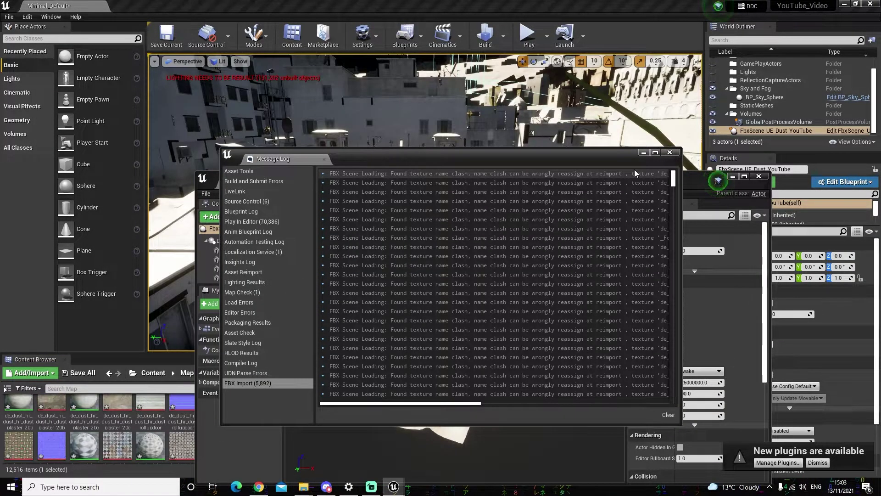
# Minimize the message log and blueprint editor windows, and inspect the imported map's buildings and streets in the level.
pyautogui.click(642, 152)
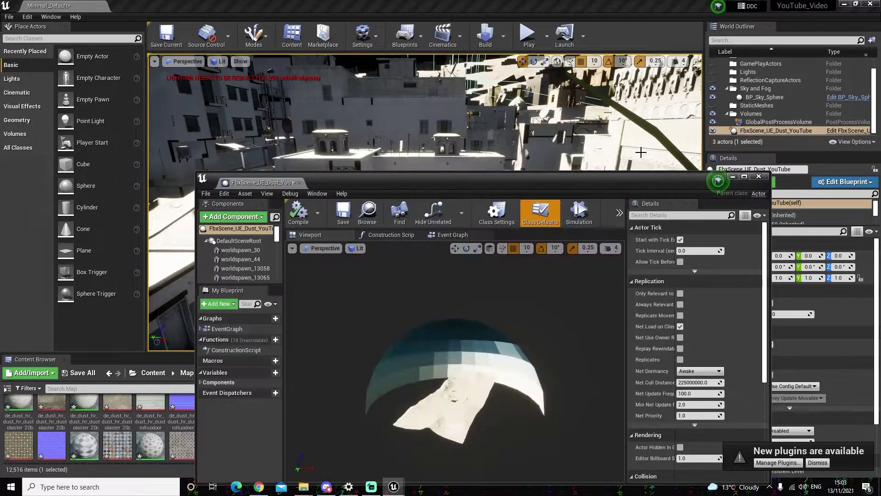
pyautogui.click(733, 177)
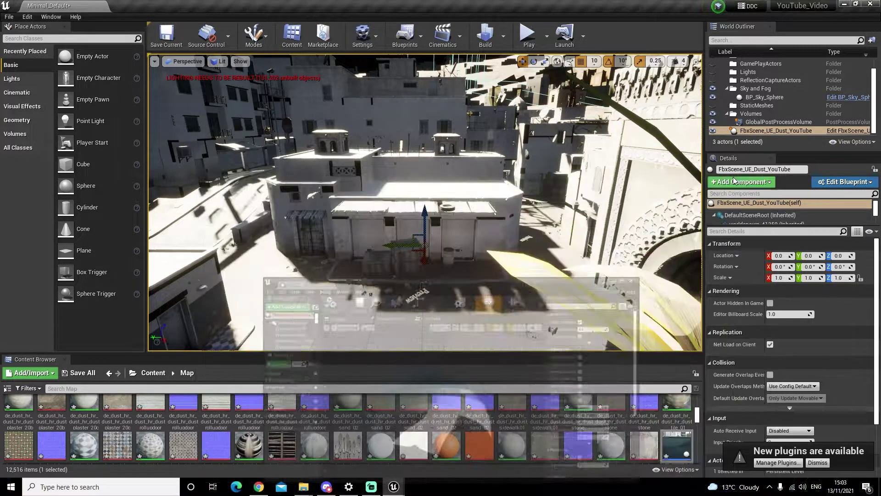
pyautogui.moveTo(514, 179); pyautogui.dragTo(457, 173, button='right')
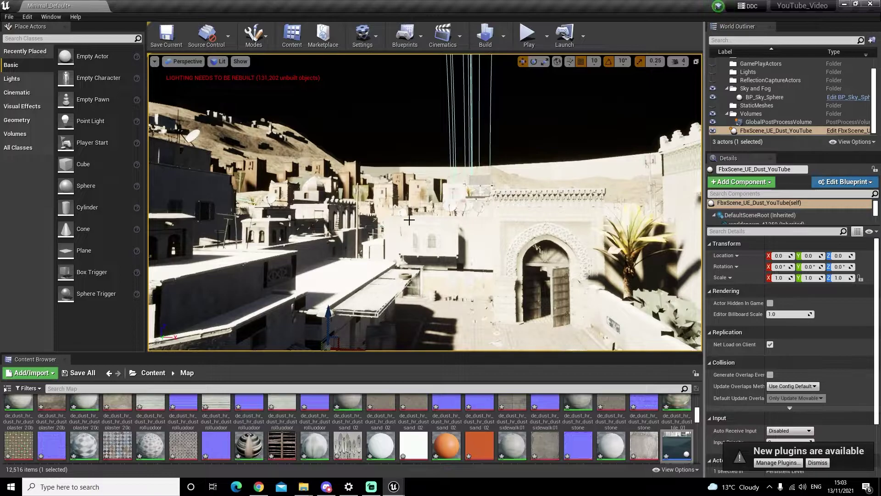
pyautogui.moveTo(402, 223); pyautogui.dragTo(515, 236, button='right')
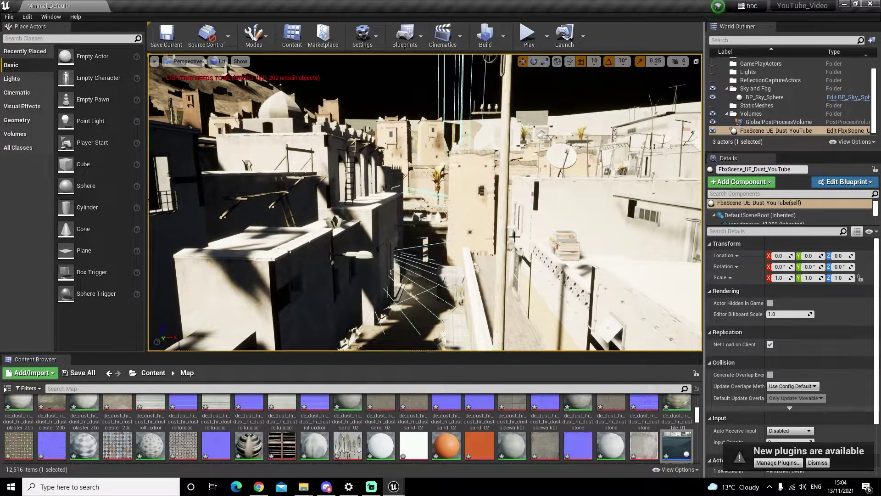